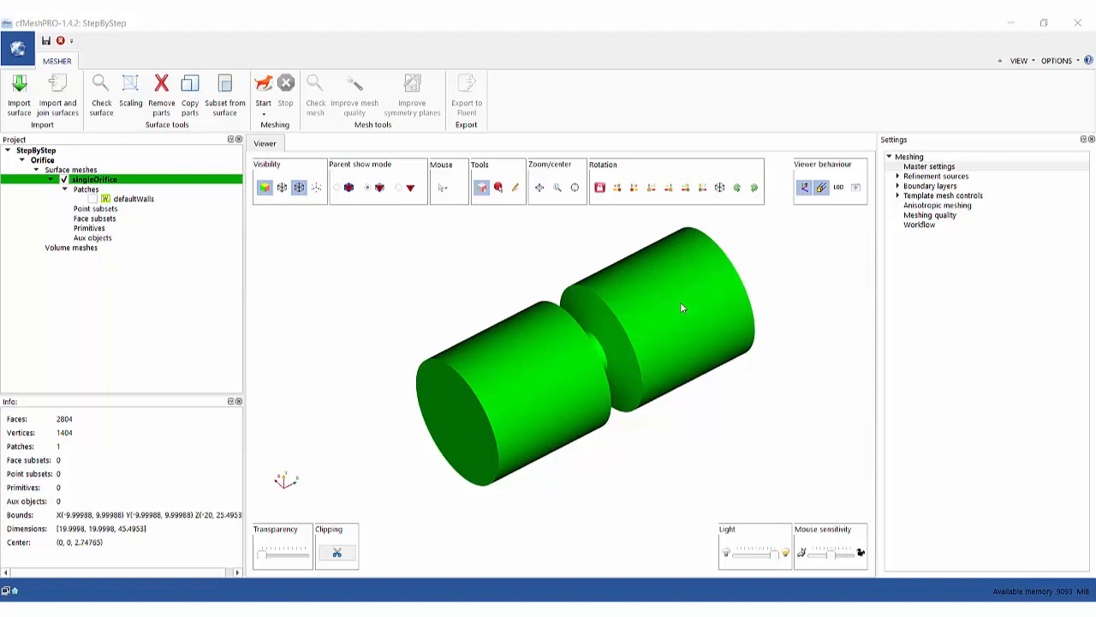
- Preview the 1 m maximum cell size for the singleOrifice surface and accept the master settings
{"action": "left_click", "coordinate": [934, 167]}
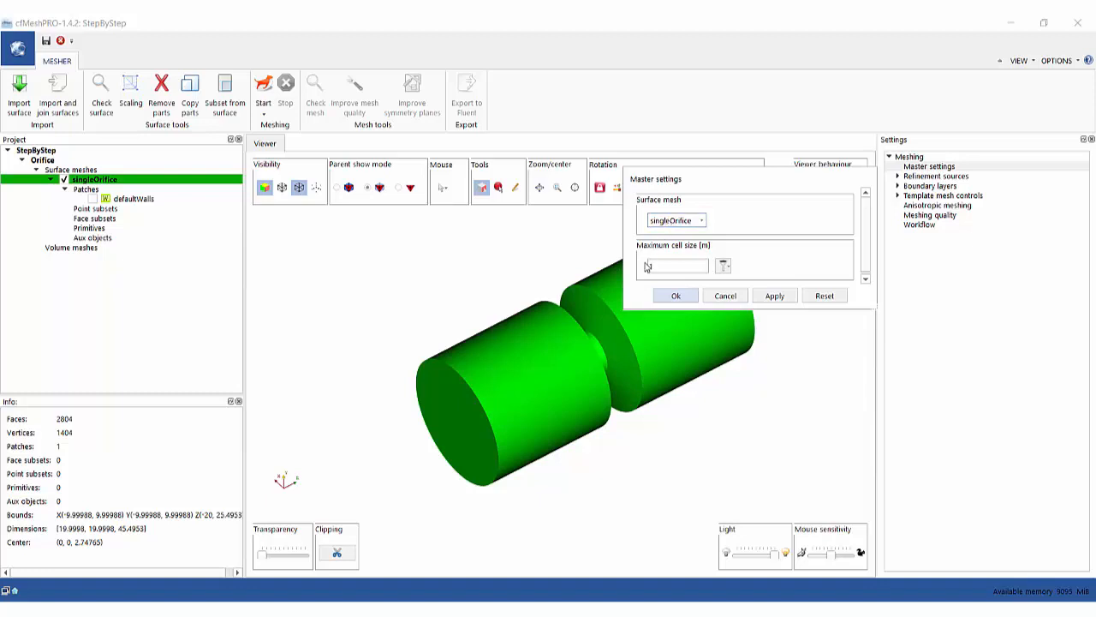
{"action": "left_click", "coordinate": [724, 265]}
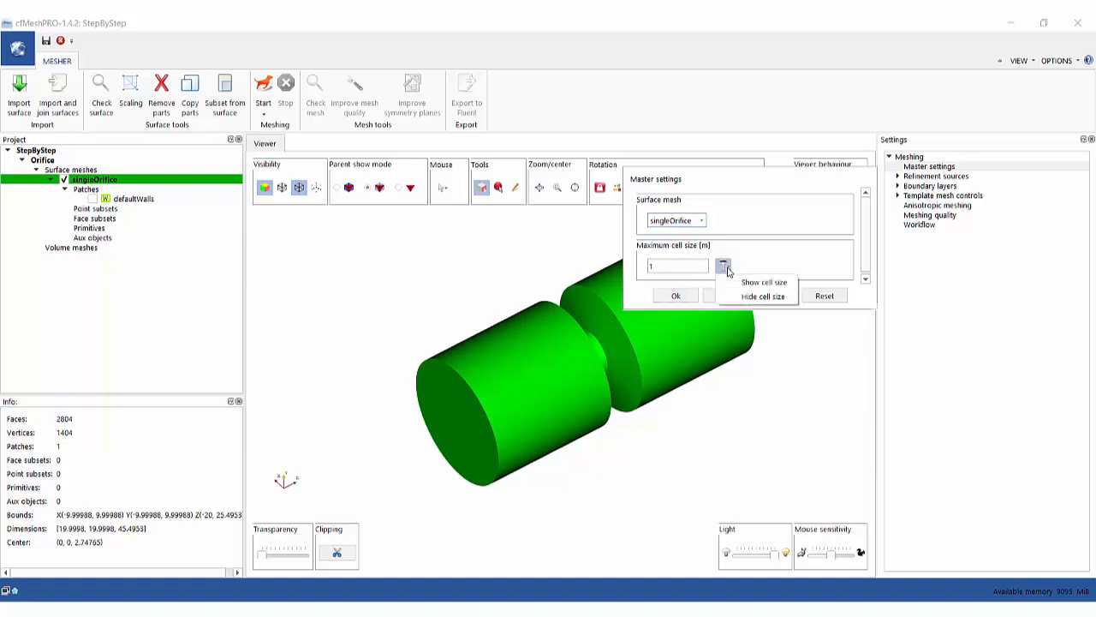
{"action": "left_click", "coordinate": [745, 283]}
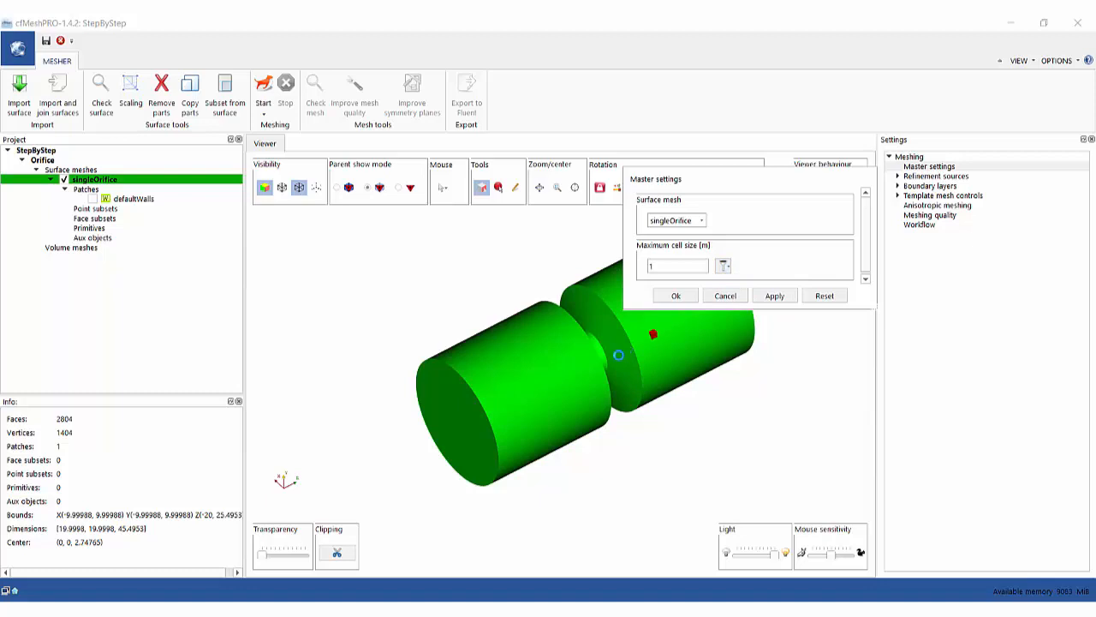
{"action": "left_click", "coordinate": [685, 296]}
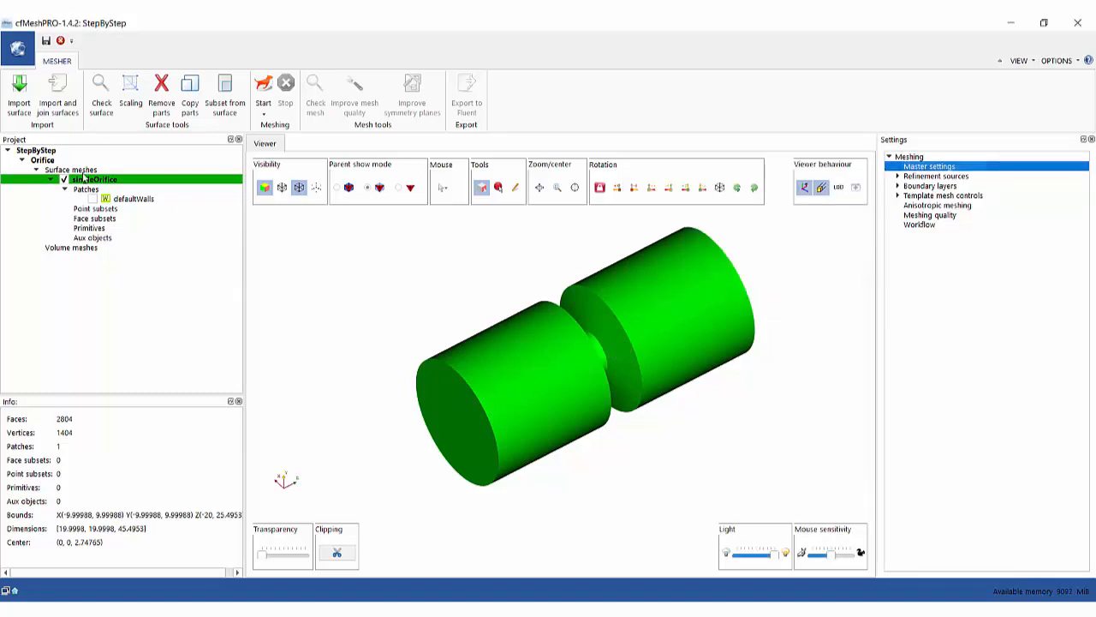
- Open the Orifice case's meshDict dictionary to examine its cell size and surface file entries, and return to the 3D view
{"action": "right_click", "coordinate": [49, 160]}
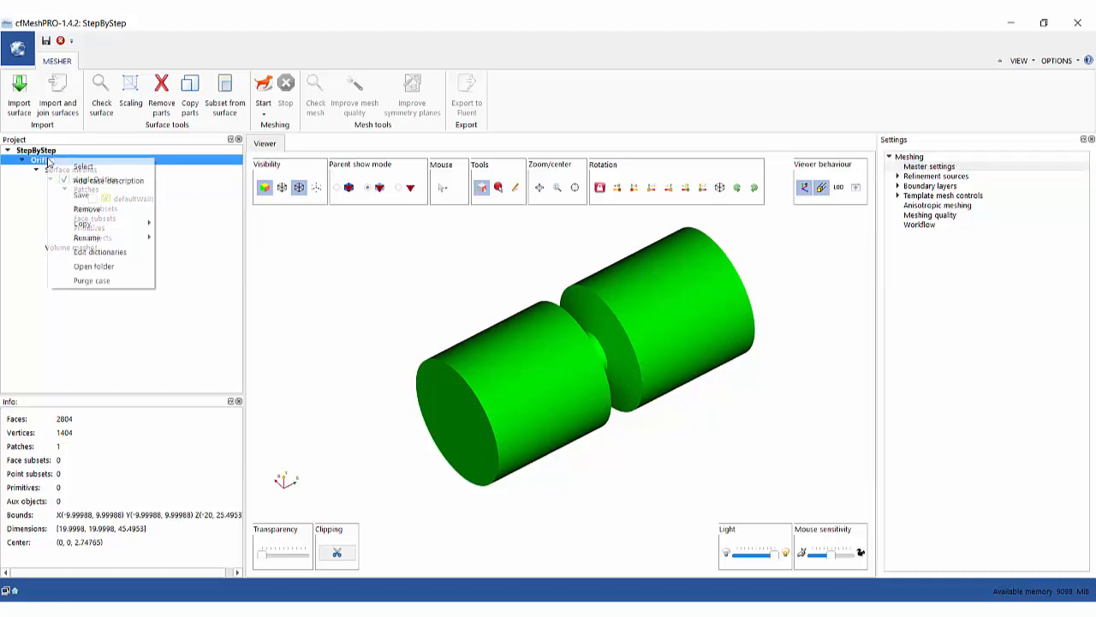
{"action": "left_click", "coordinate": [99, 252]}
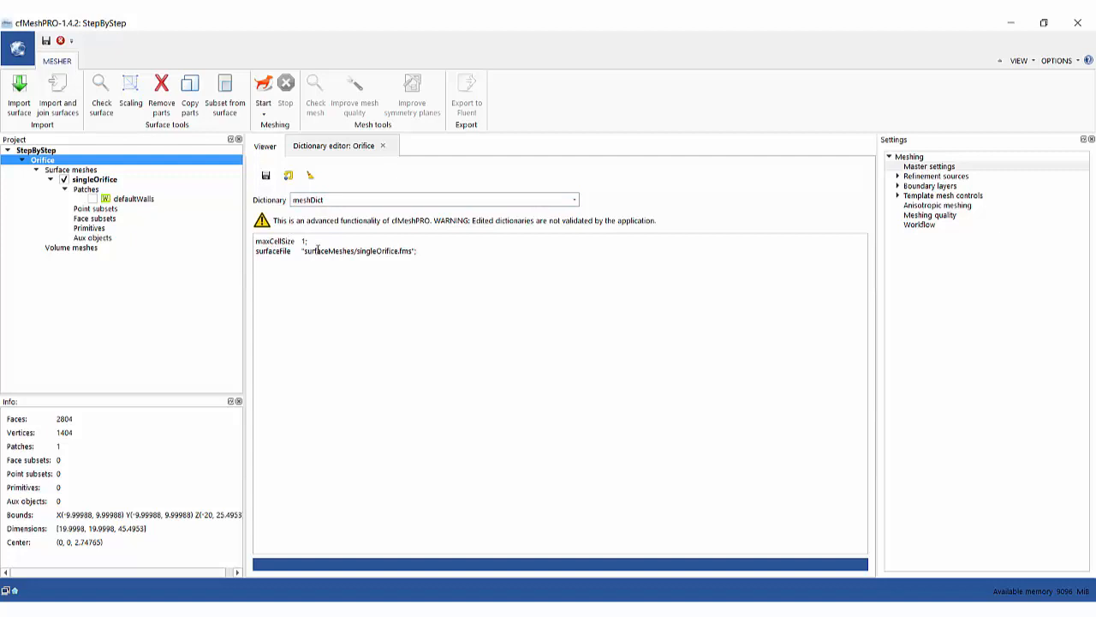
{"action": "left_click", "coordinate": [264, 147]}
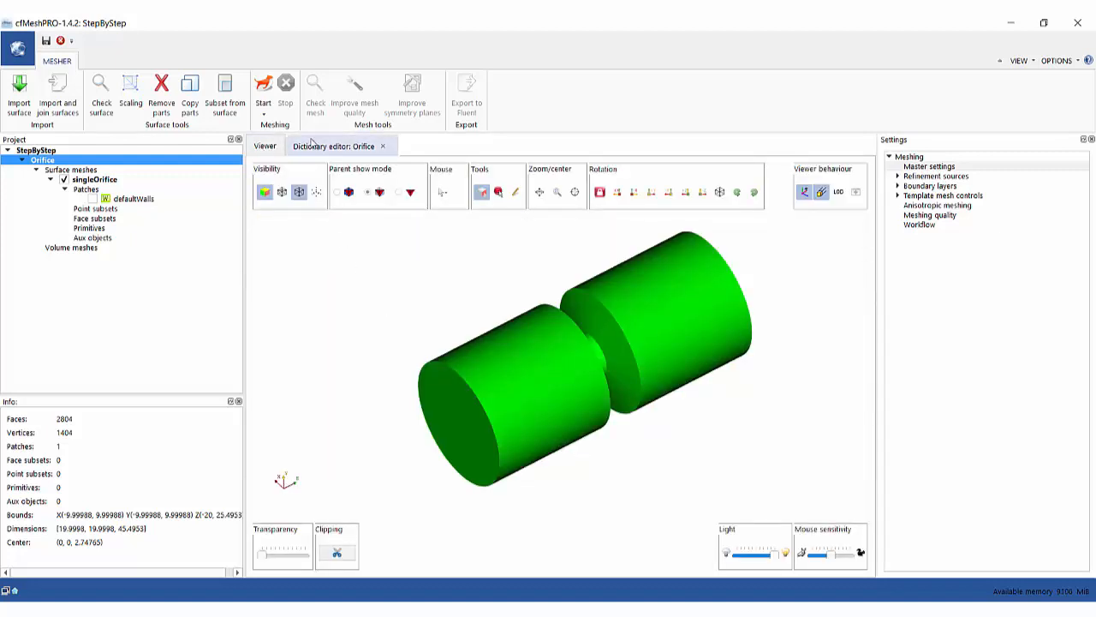
- Generate a Cartesian volume mesh for the Orifice case and return to the 3D view
{"action": "left_click", "coordinate": [260, 109]}
{"action": "left_click", "coordinate": [286, 130]}
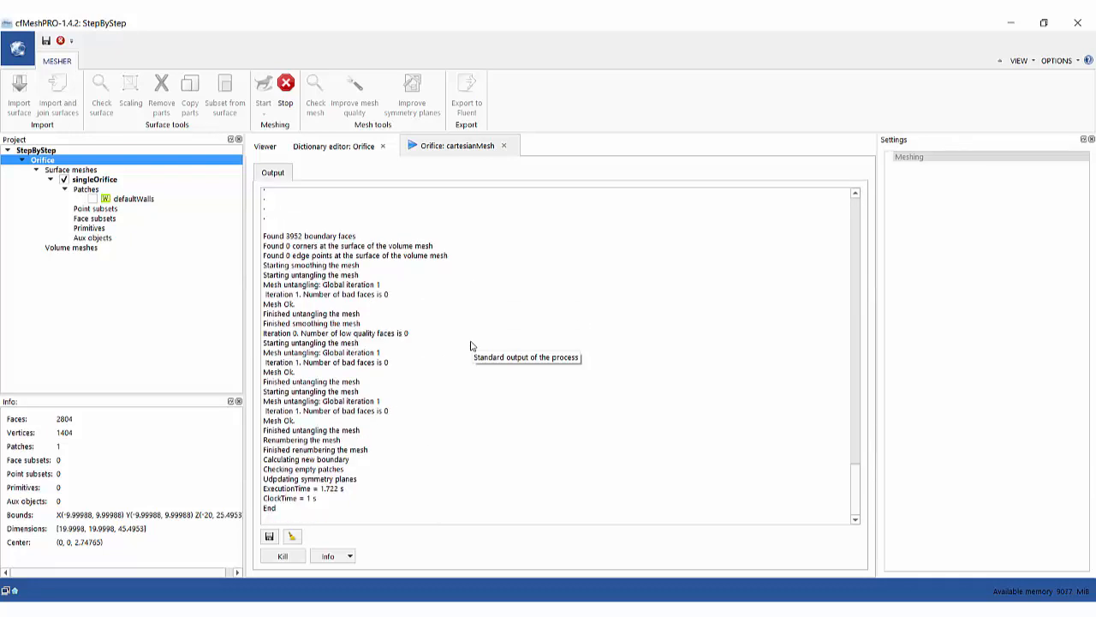
{"action": "left_click", "coordinate": [262, 153]}
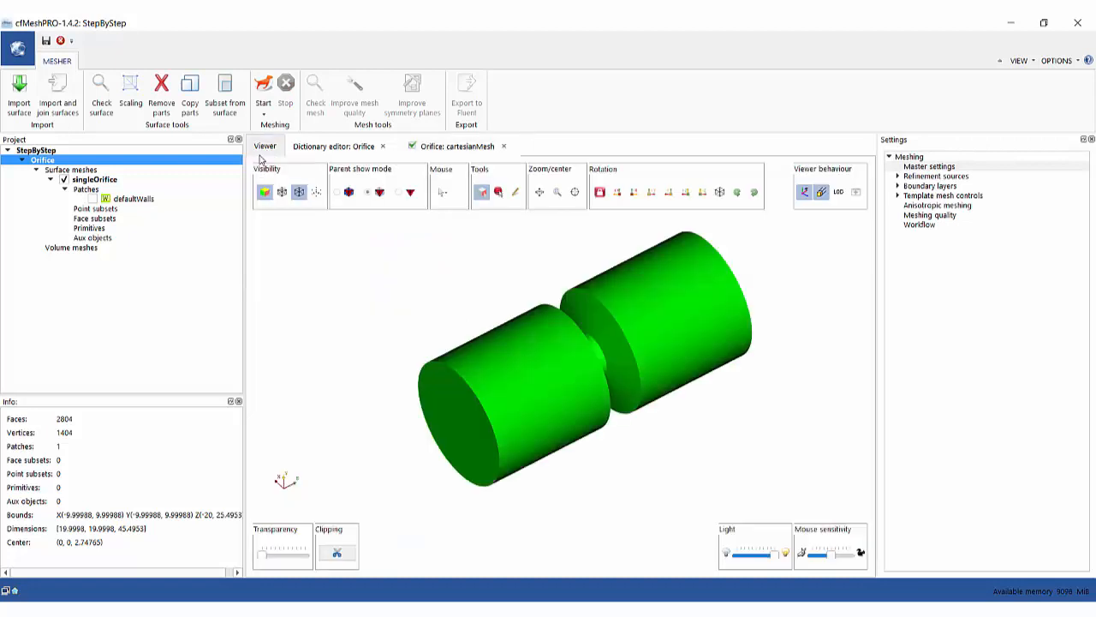
- Hide the singleOrifice surface faces and display the constant volume mesh to examine how its edges are captured
{"action": "left_click", "coordinate": [103, 179]}
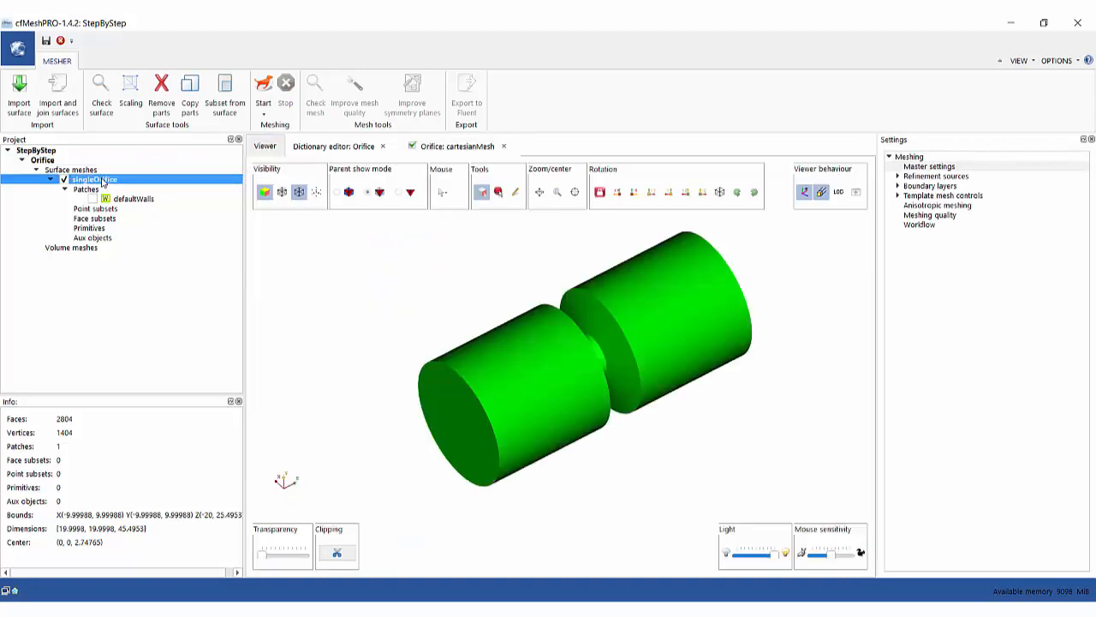
{"action": "left_click", "coordinate": [265, 194]}
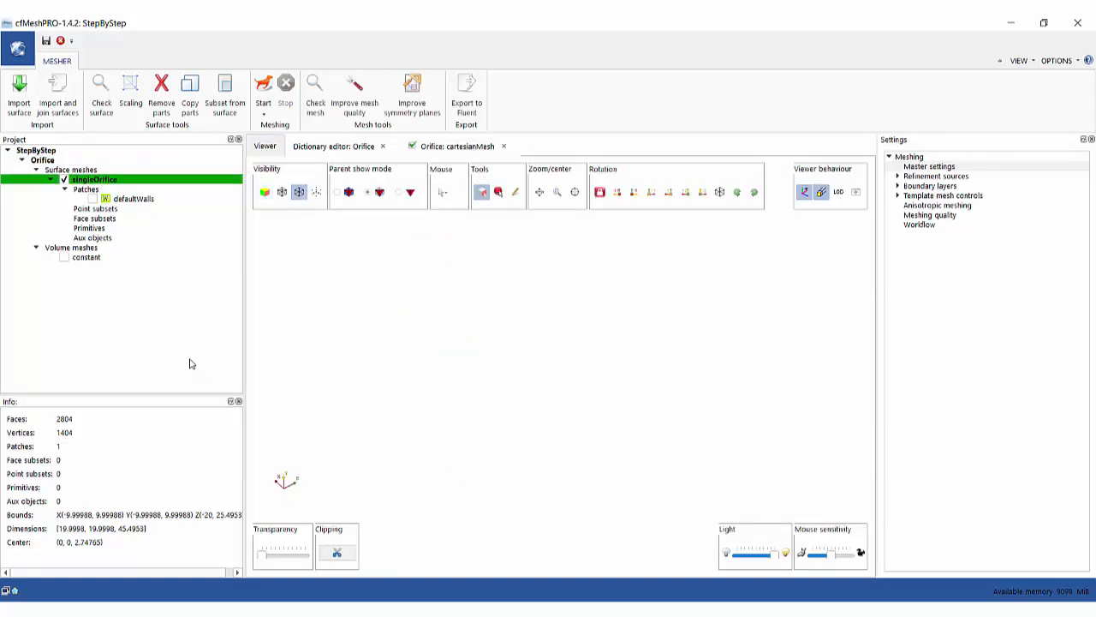
{"action": "left_click", "coordinate": [64, 258]}
{"action": "left_click_drag", "start_coordinate": [630, 417], "coordinate": [695, 423]}
{"action": "scroll", "coordinate": [691, 420], "scroll_direction": "up", "scroll_amount": 1}
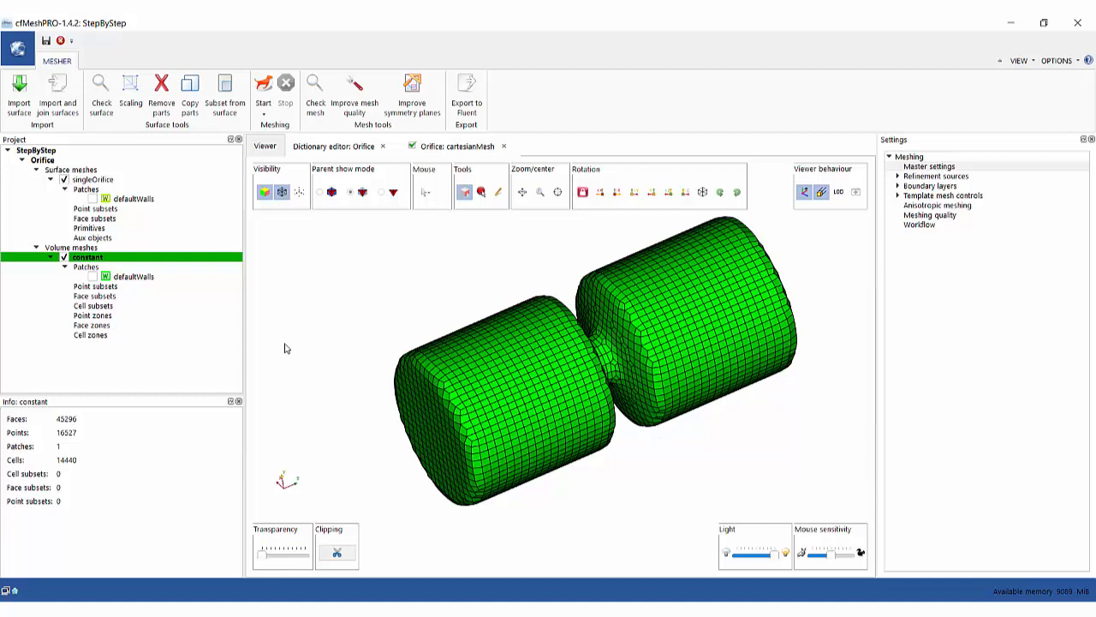
- Hide the constant volume mesh and show the singleOrifice surface with its faces and mesh edges
{"action": "left_click", "coordinate": [63, 257]}
{"action": "left_click", "coordinate": [89, 181]}
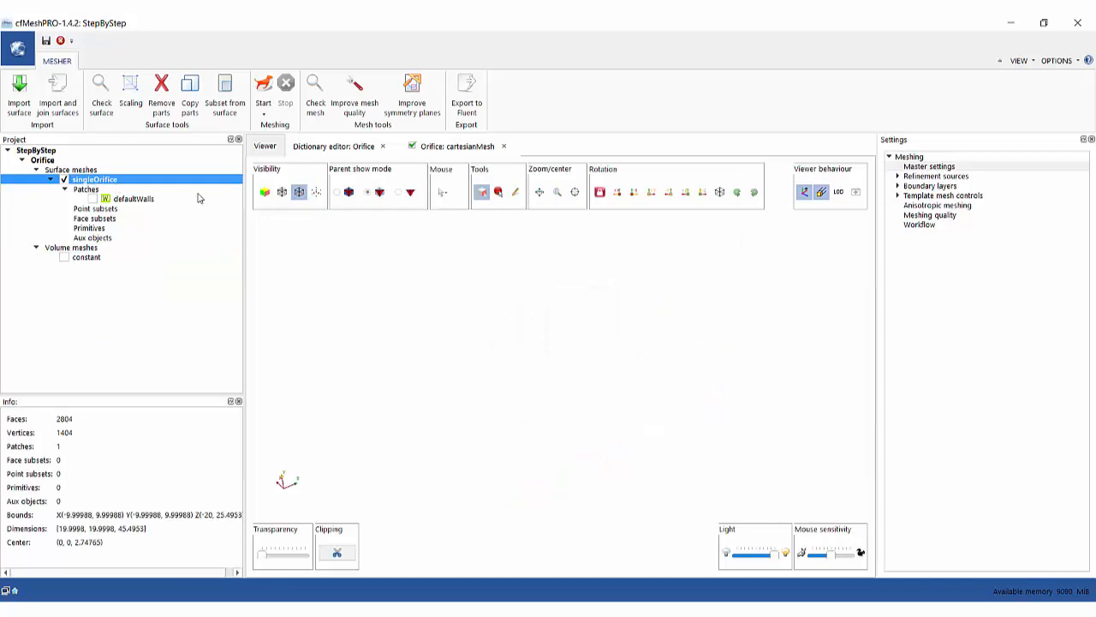
{"action": "left_click", "coordinate": [264, 192]}
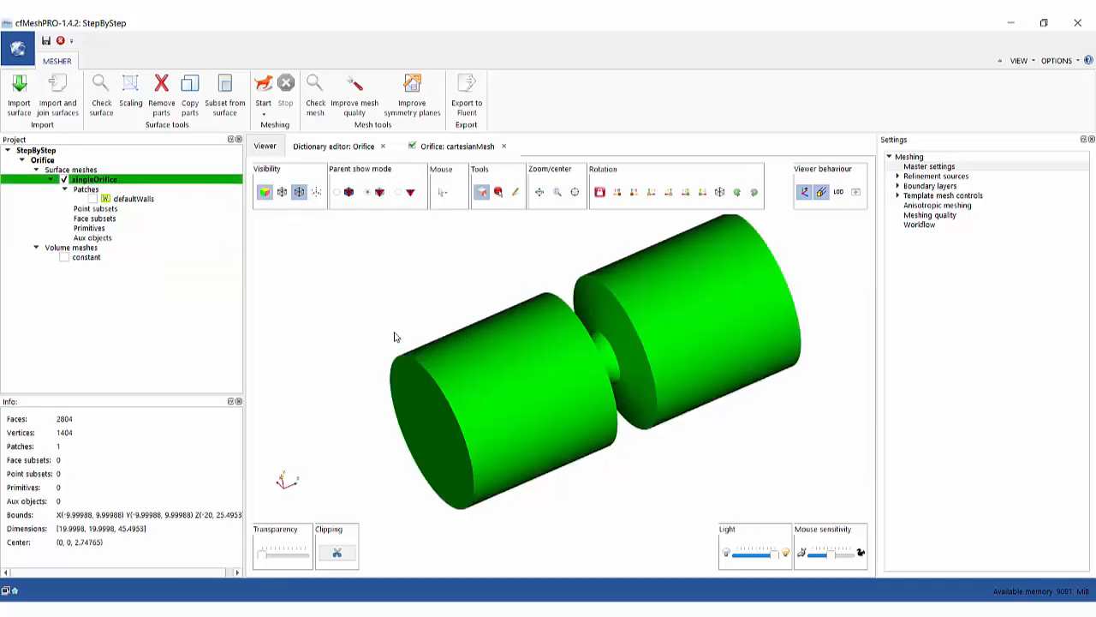
{"action": "left_click_drag", "start_coordinate": [392, 331], "coordinate": [402, 324]}
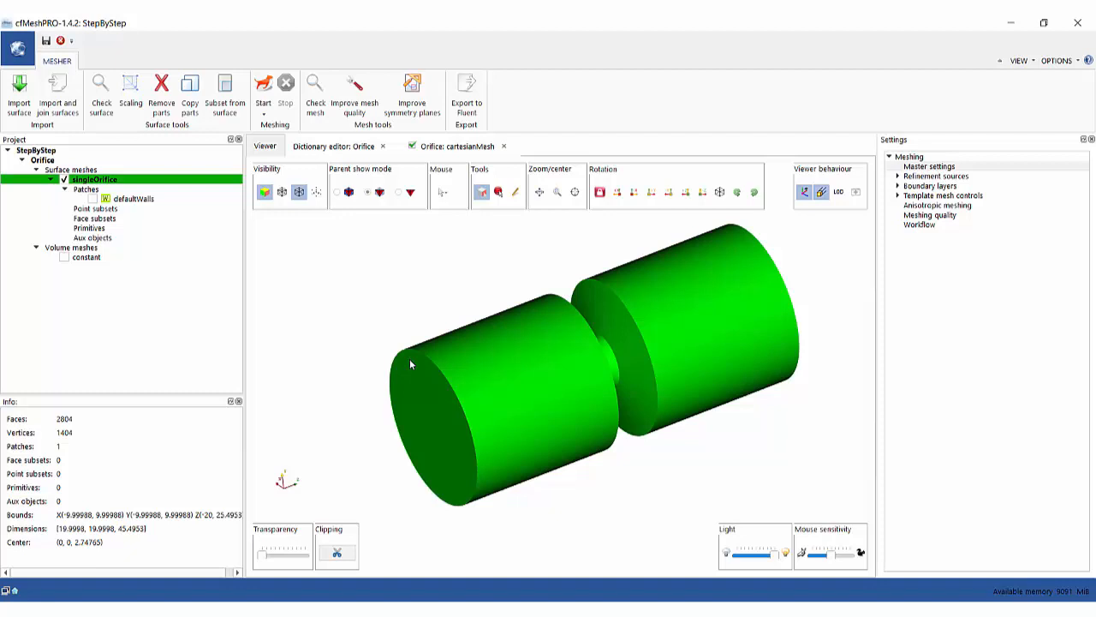
{"action": "scroll", "coordinate": [417, 373], "scroll_direction": "up", "scroll_amount": 2}
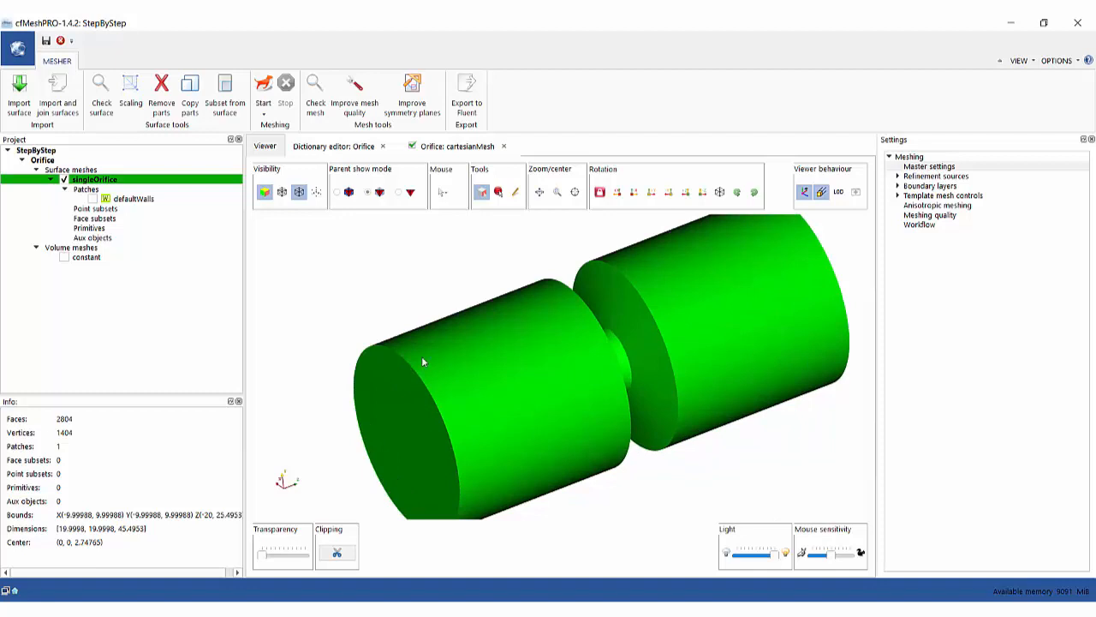
{"action": "left_click", "coordinate": [282, 192]}
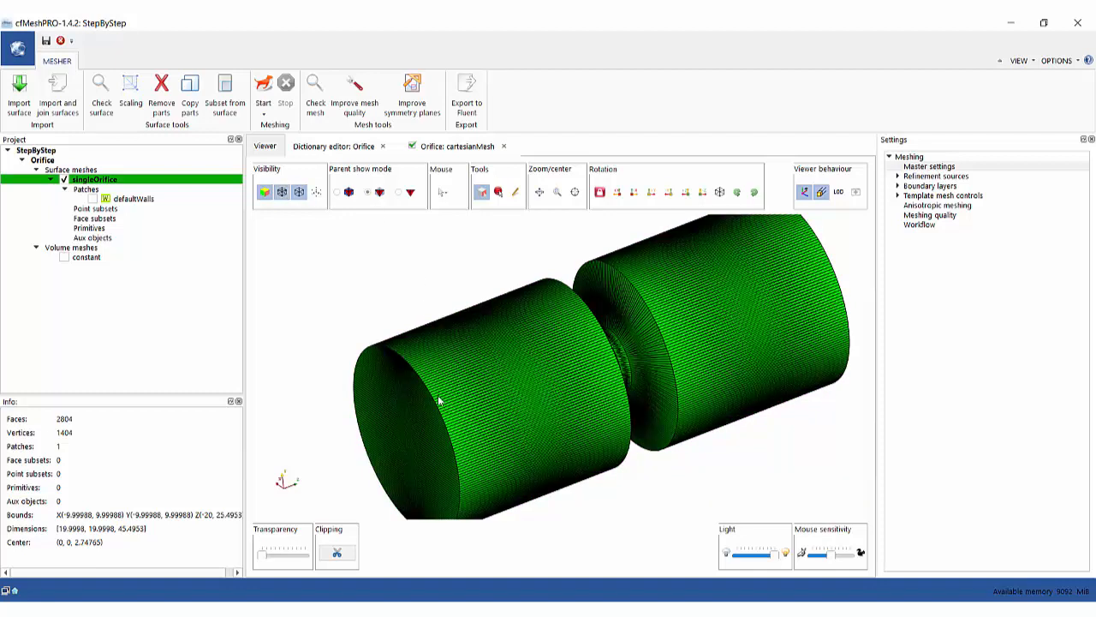
- Select the circular rim of the near cylinder's end face with Trajectory feature edge selection in Add to selection mode
{"action": "right_click", "coordinate": [431, 336]}
{"action": "mouse_move", "coordinate": [489, 386]}
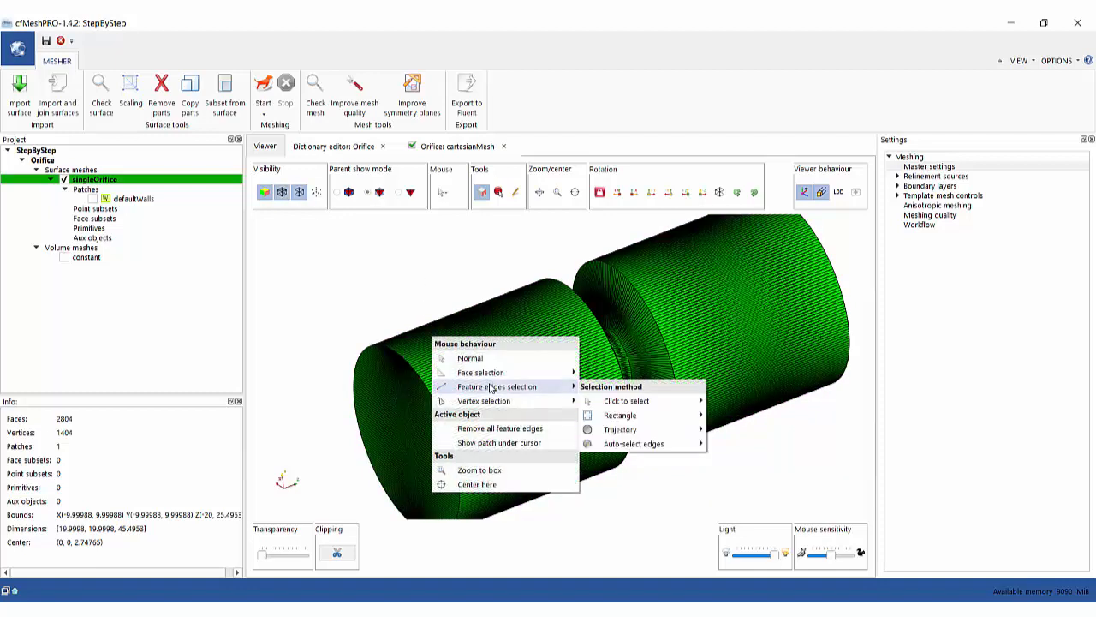
{"action": "mouse_move", "coordinate": [636, 429]}
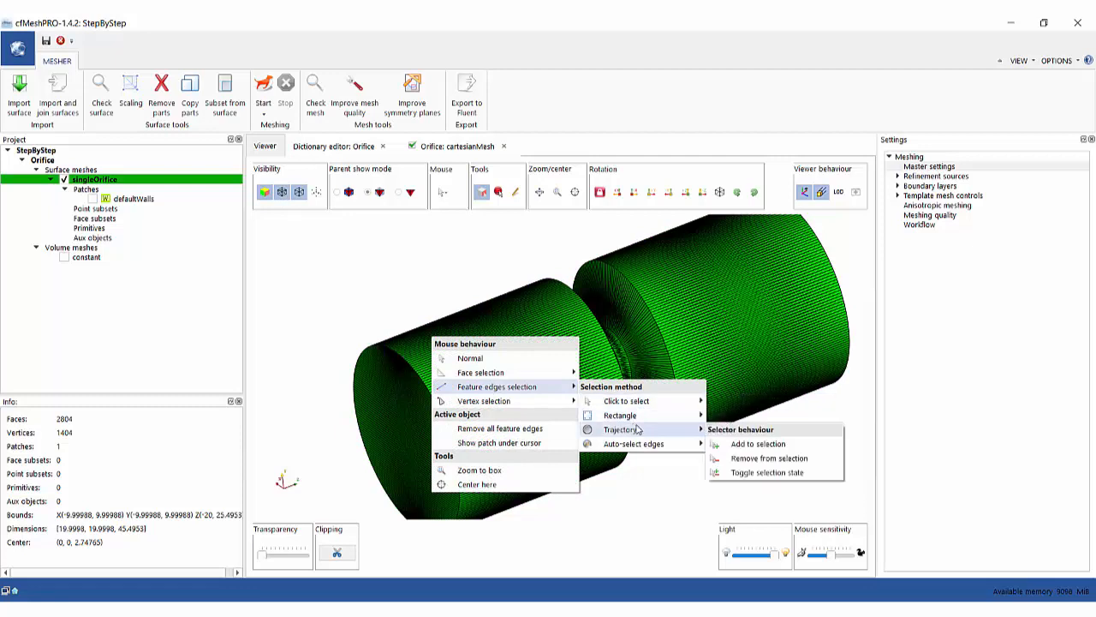
{"action": "left_click", "coordinate": [757, 444]}
{"action": "scroll", "coordinate": [447, 441], "scroll_direction": "up", "scroll_amount": 4}
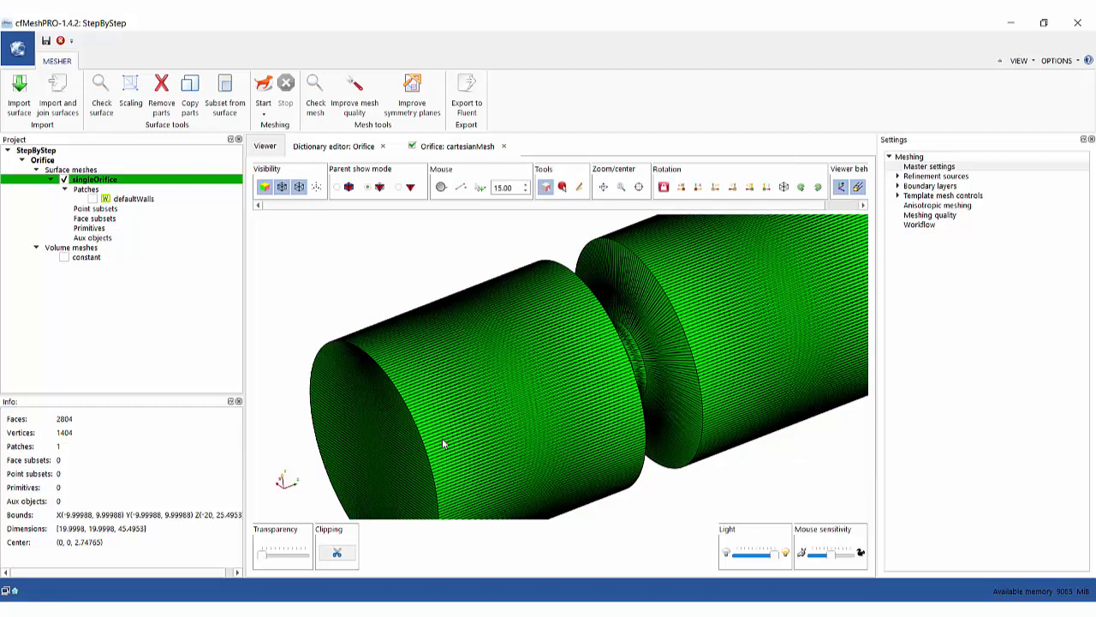
{"action": "middle_click_drag", "start_coordinate": [359, 412], "coordinate": [549, 398]}
{"action": "scroll", "coordinate": [514, 407], "scroll_direction": "up", "scroll_amount": 5}
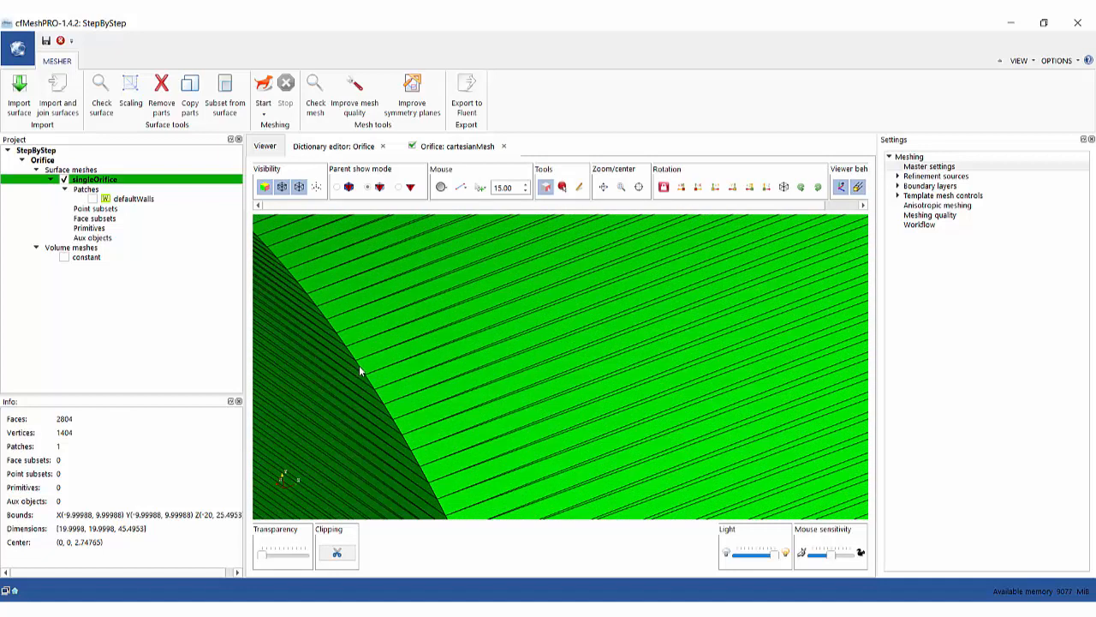
{"action": "left_click", "coordinate": [360, 370]}
{"action": "scroll", "coordinate": [414, 386], "scroll_direction": "down", "scroll_amount": 5}
{"action": "middle_click_drag", "start_coordinate": [414, 386], "coordinate": [495, 339]}
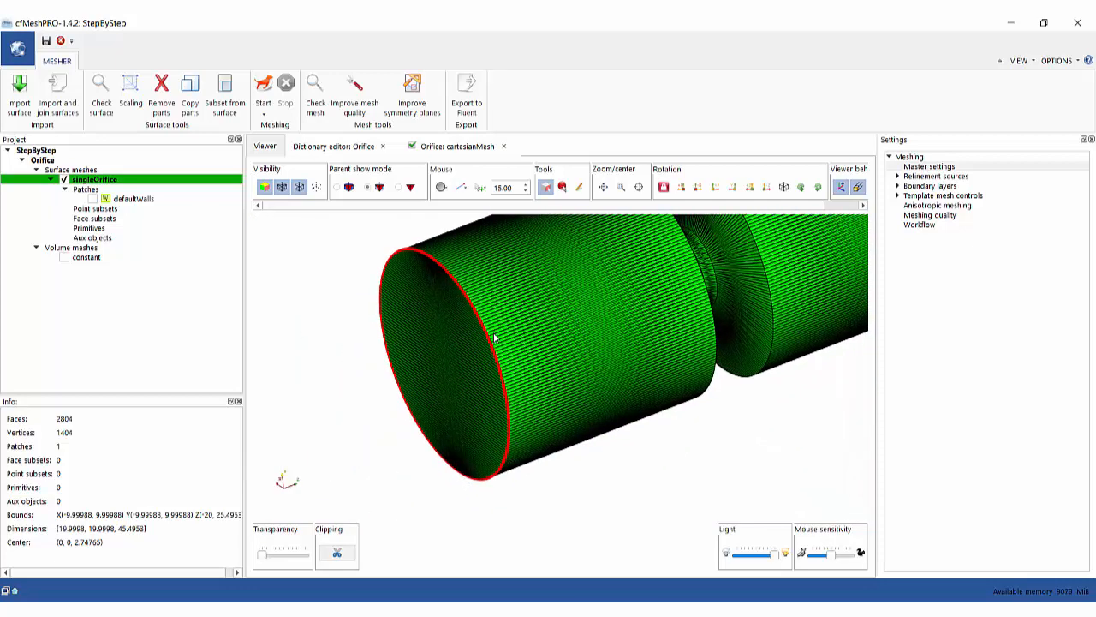
- Add the selected circular rim to the feature edges of the singleOrifice surface
{"action": "right_click", "coordinate": [495, 338]}
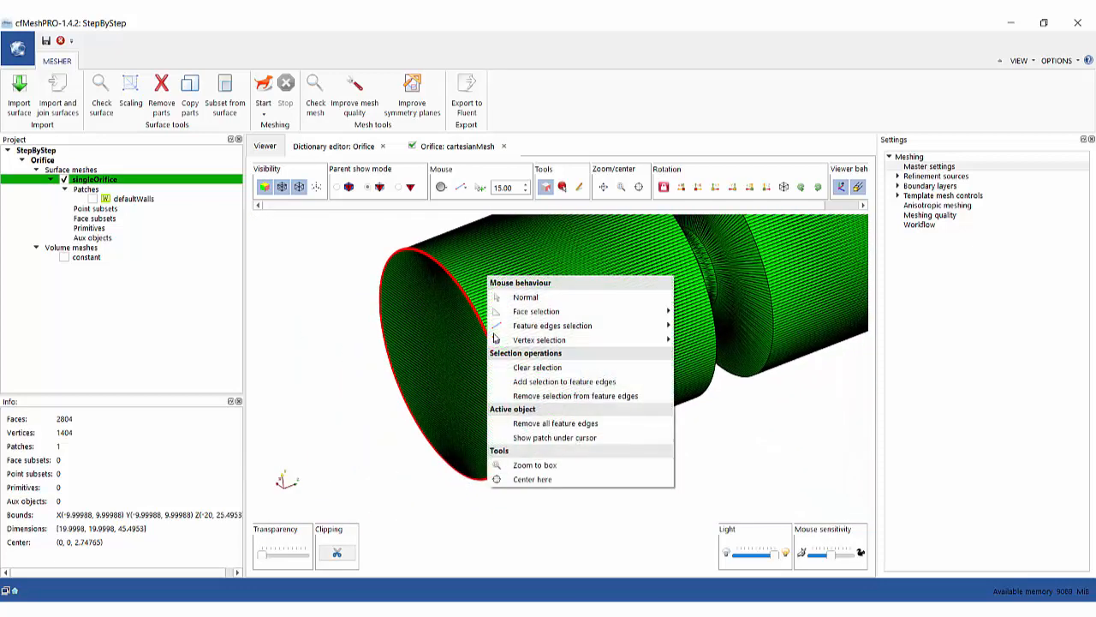
{"action": "left_click", "coordinate": [559, 383]}
{"action": "scroll", "coordinate": [561, 390], "scroll_direction": "down", "scroll_amount": 4}
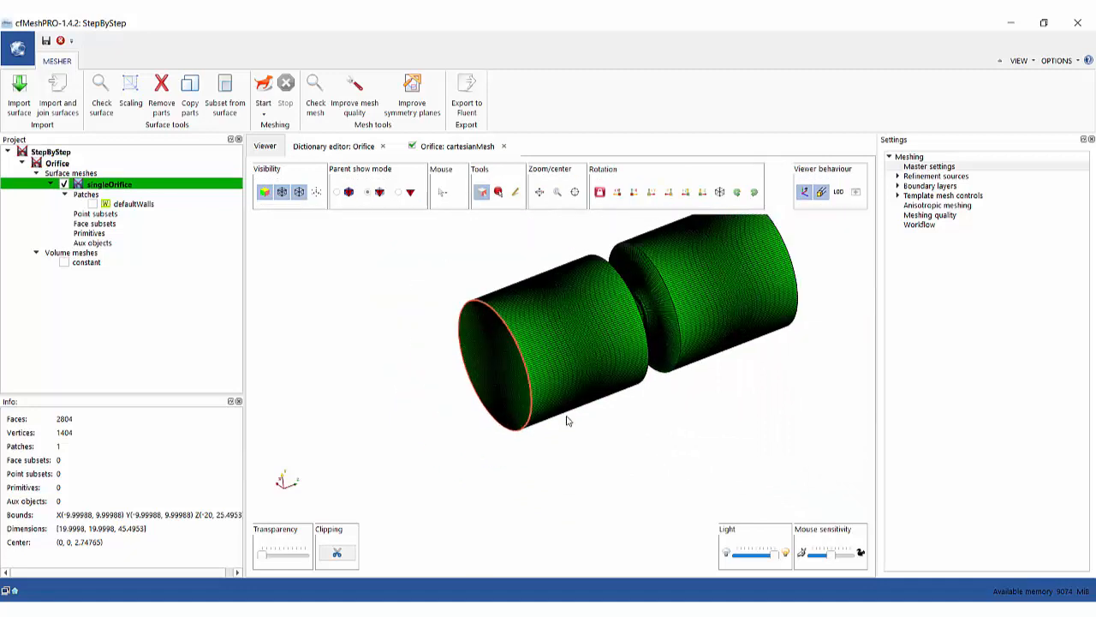
- Hide the mesh edges of the singleOrifice surface and save the project
{"action": "left_click", "coordinate": [282, 192]}
{"action": "left_click_drag", "start_coordinate": [670, 412], "coordinate": [587, 343]}
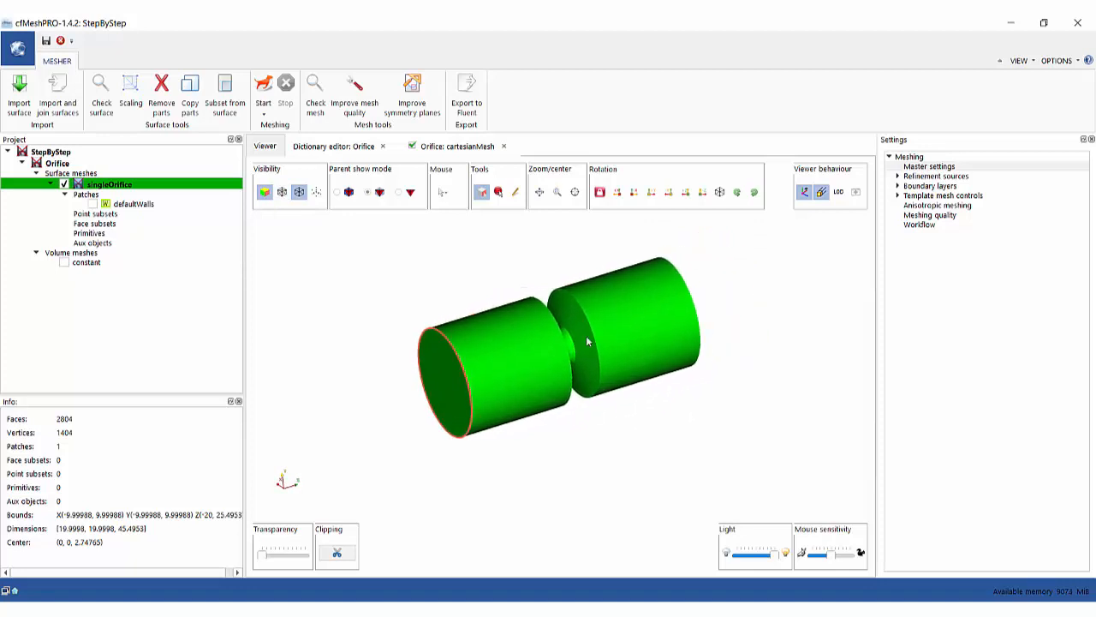
{"action": "left_click", "coordinate": [47, 41]}
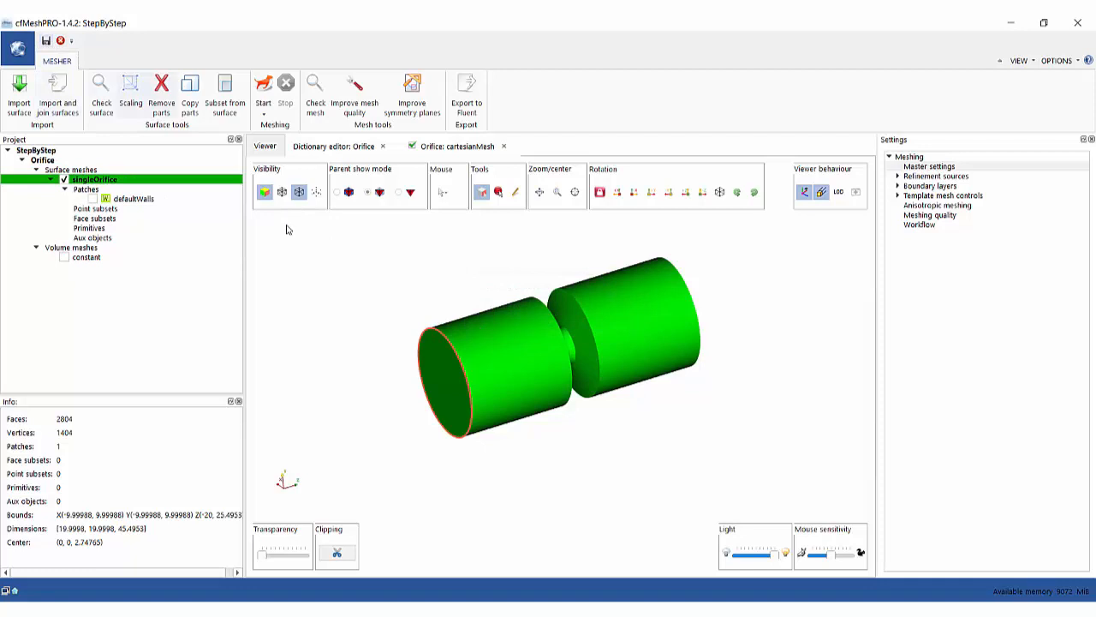
{"action": "left_click_drag", "start_coordinate": [354, 295], "coordinate": [356, 306]}
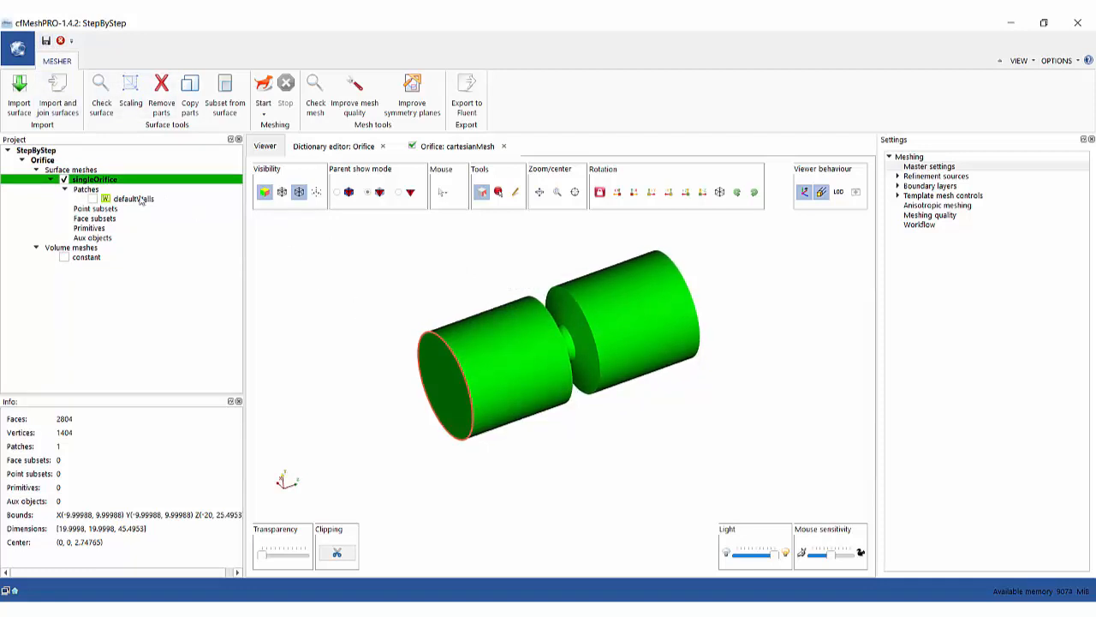
- Regenerate the Cartesian volume mesh with the new feature edge and return to the 3D view
{"action": "left_click", "coordinate": [263, 110]}
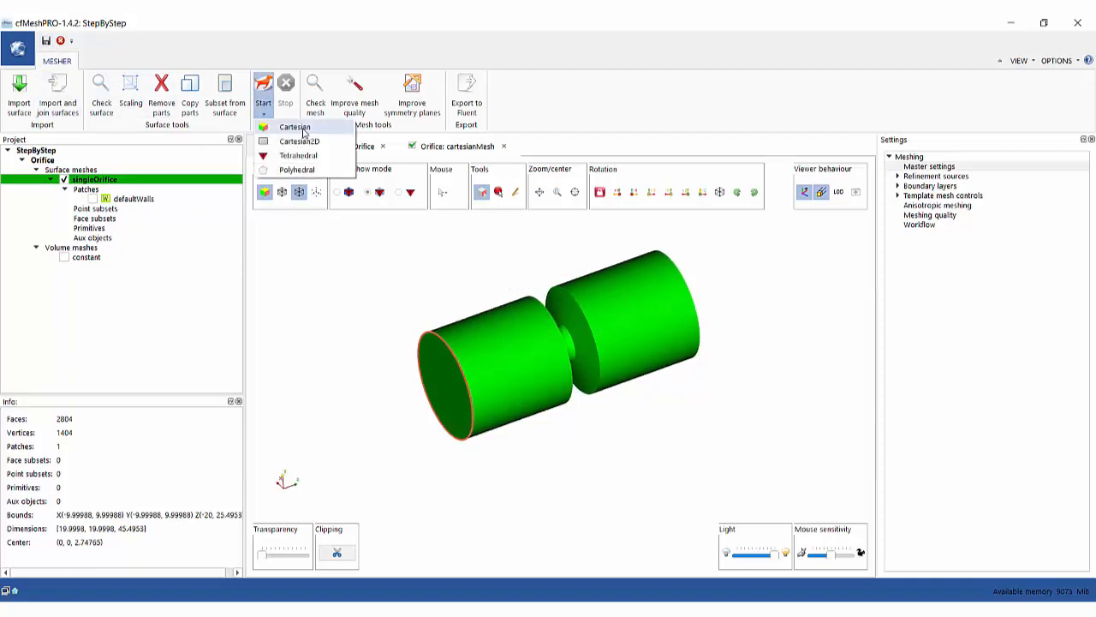
{"action": "left_click", "coordinate": [298, 127]}
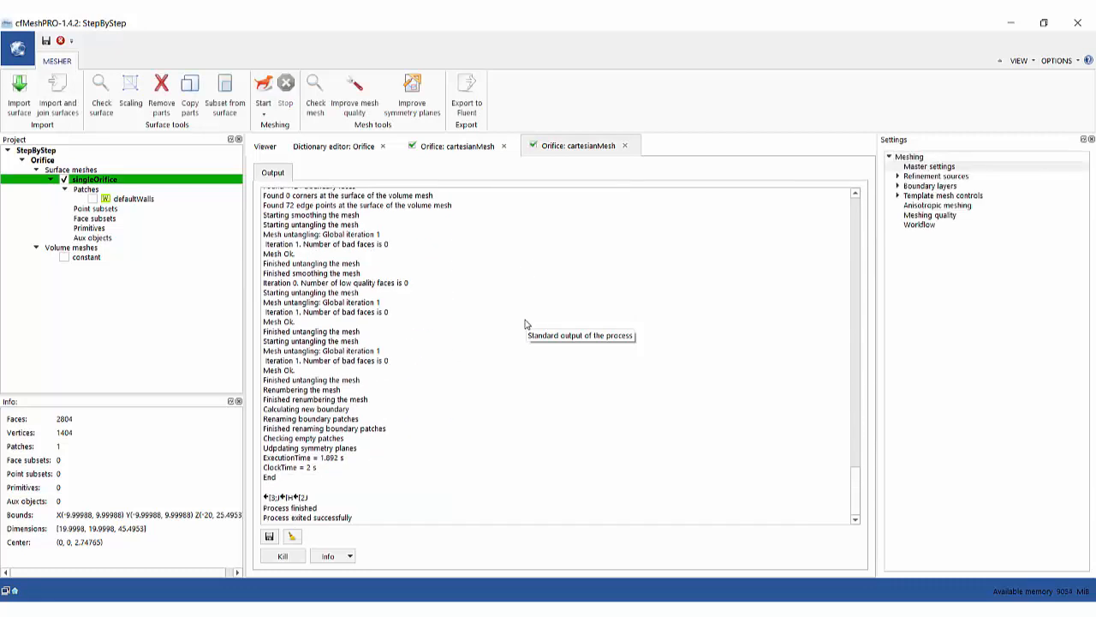
{"action": "left_click", "coordinate": [266, 148]}
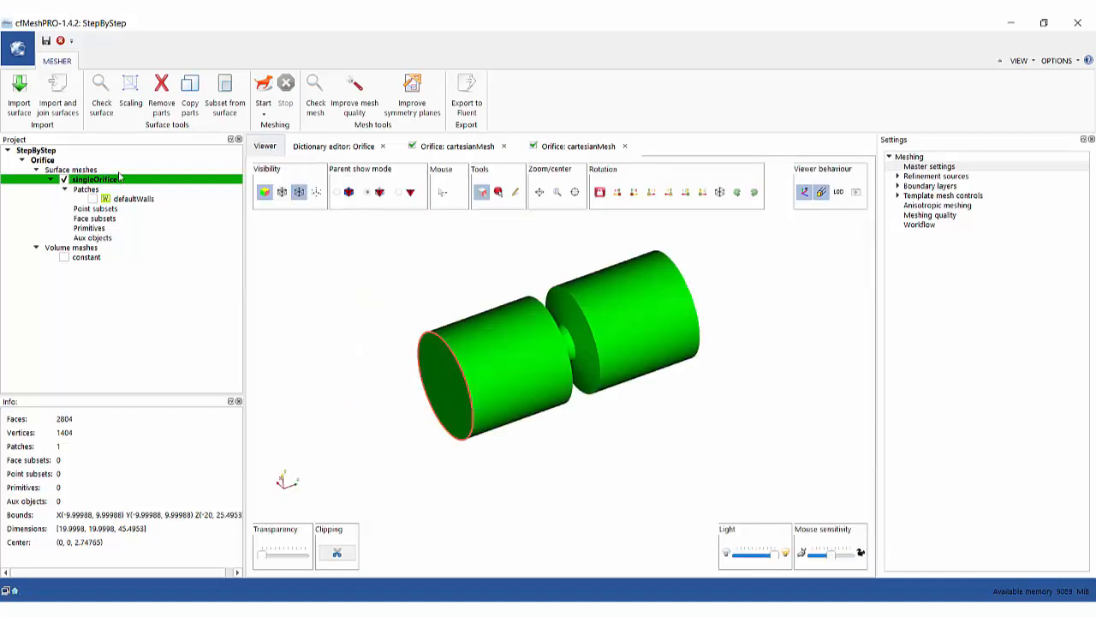
- Hide the surface faces and display the regenerated constant volume mesh to compare the marked rim with the other cylinder edges
{"action": "left_click", "coordinate": [265, 192]}
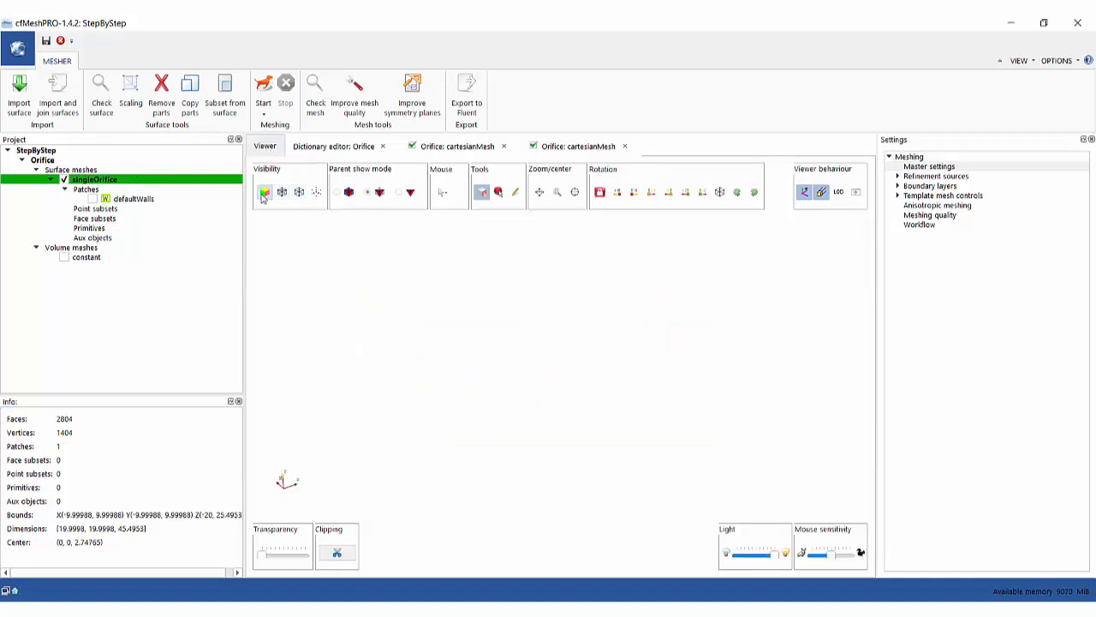
{"action": "left_click", "coordinate": [64, 257]}
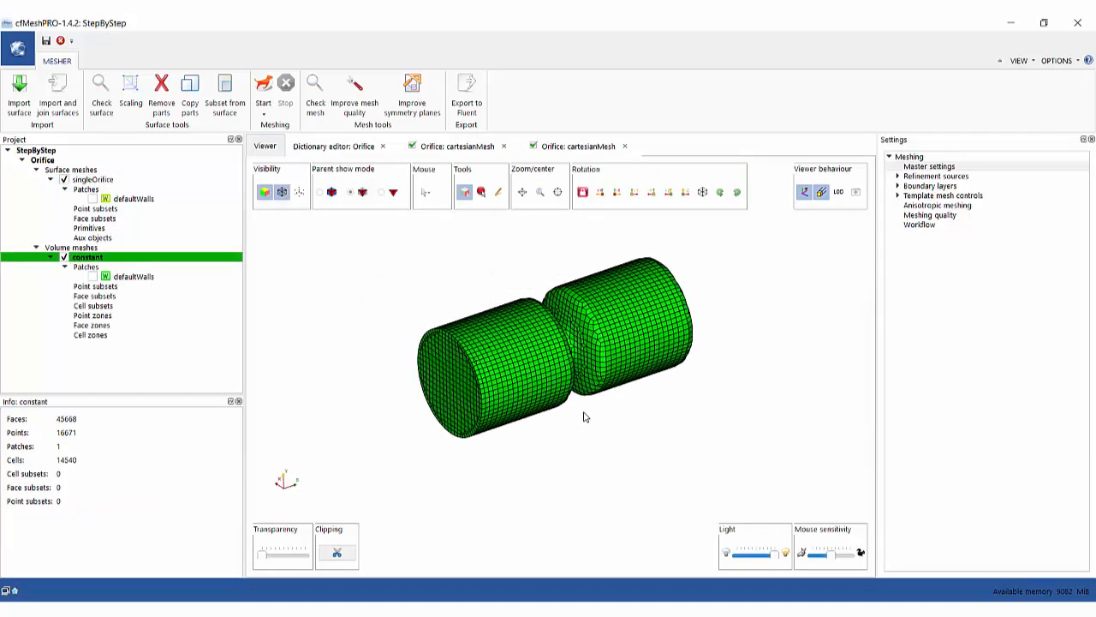
{"action": "scroll", "coordinate": [583, 417], "scroll_direction": "up", "scroll_amount": 3}
{"action": "scroll", "coordinate": [434, 366], "scroll_direction": "up", "scroll_amount": 1}
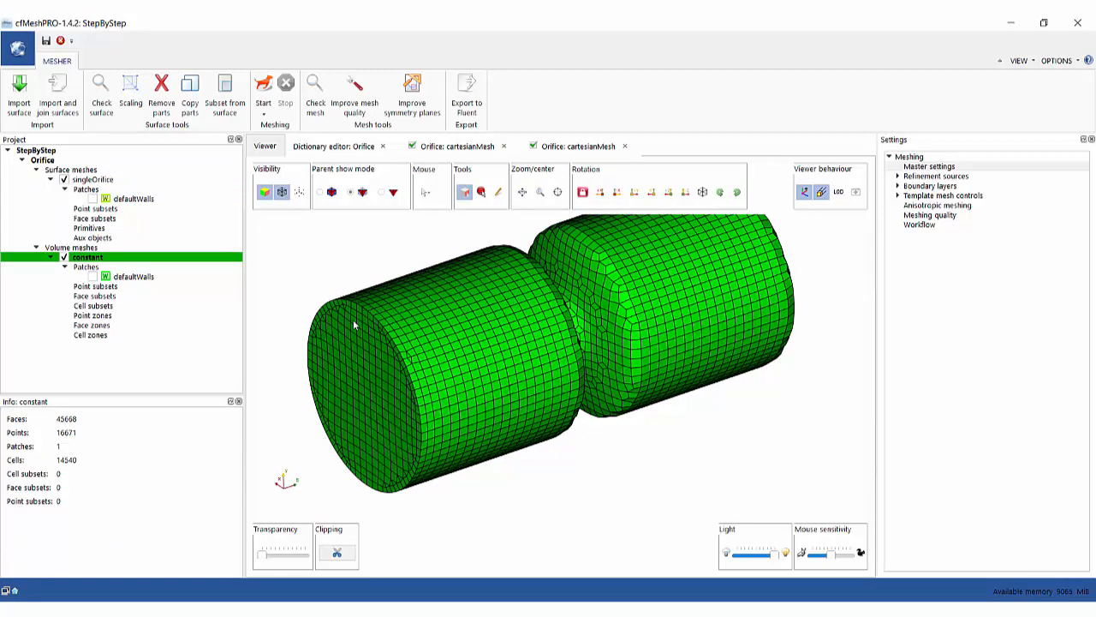
{"action": "scroll", "coordinate": [546, 403], "scroll_direction": "down", "scroll_amount": 1}
{"action": "scroll", "coordinate": [617, 441], "scroll_direction": "down", "scroll_amount": 2}
{"action": "left_click_drag", "start_coordinate": [617, 441], "coordinate": [751, 384]}
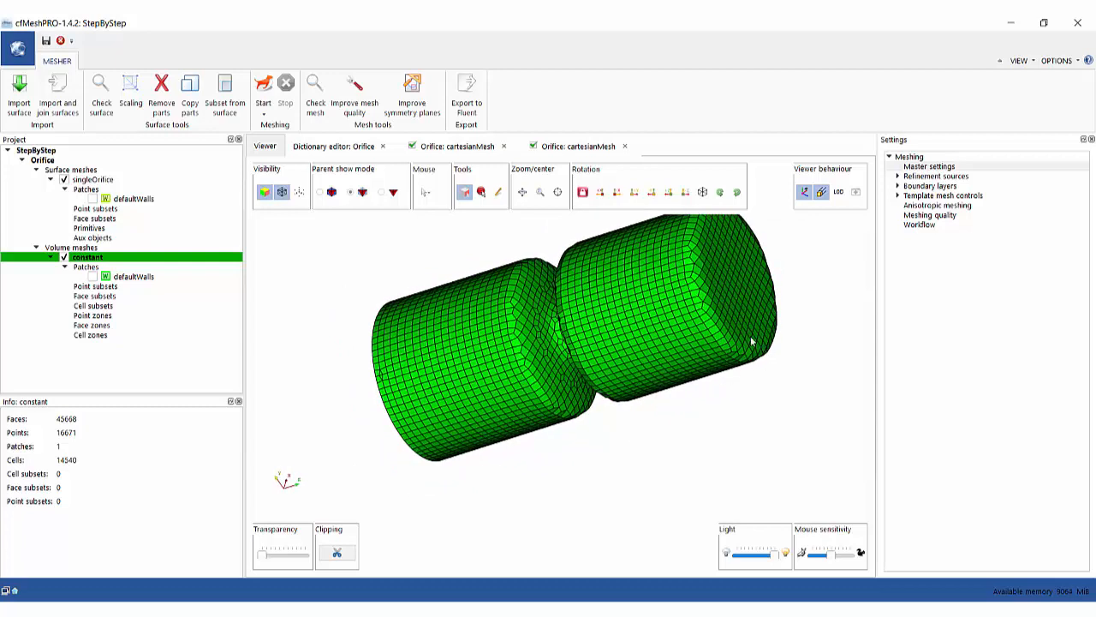
{"action": "left_click_drag", "start_coordinate": [580, 443], "coordinate": [623, 428]}
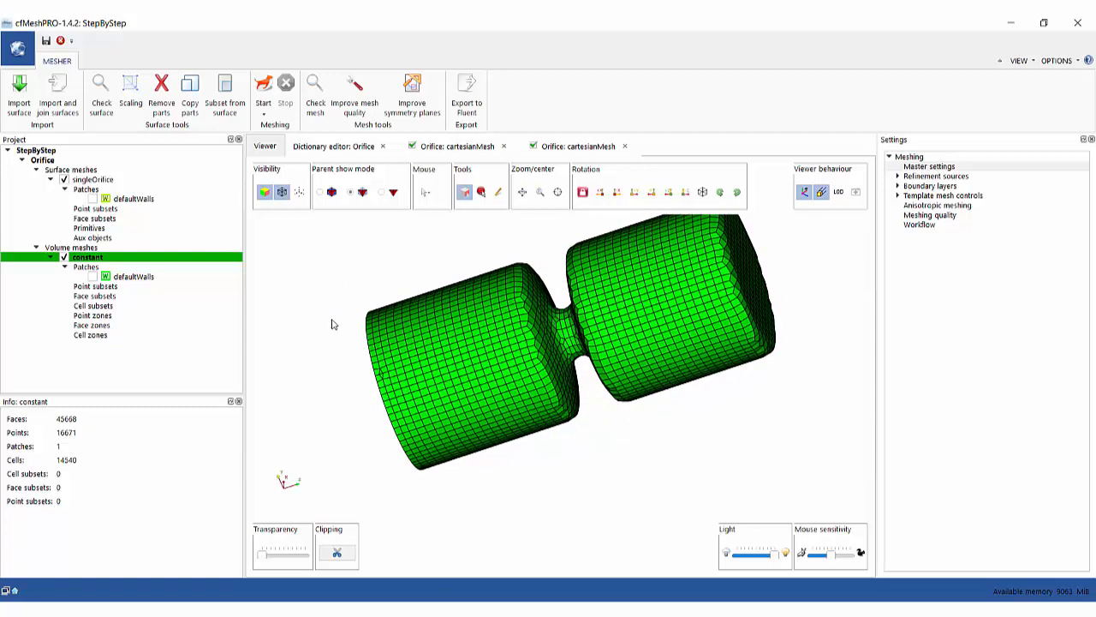
- Hide the constant volume mesh and display the singleOrifice surface's faces and feature edges
{"action": "left_click", "coordinate": [64, 258]}
{"action": "left_click", "coordinate": [96, 180]}
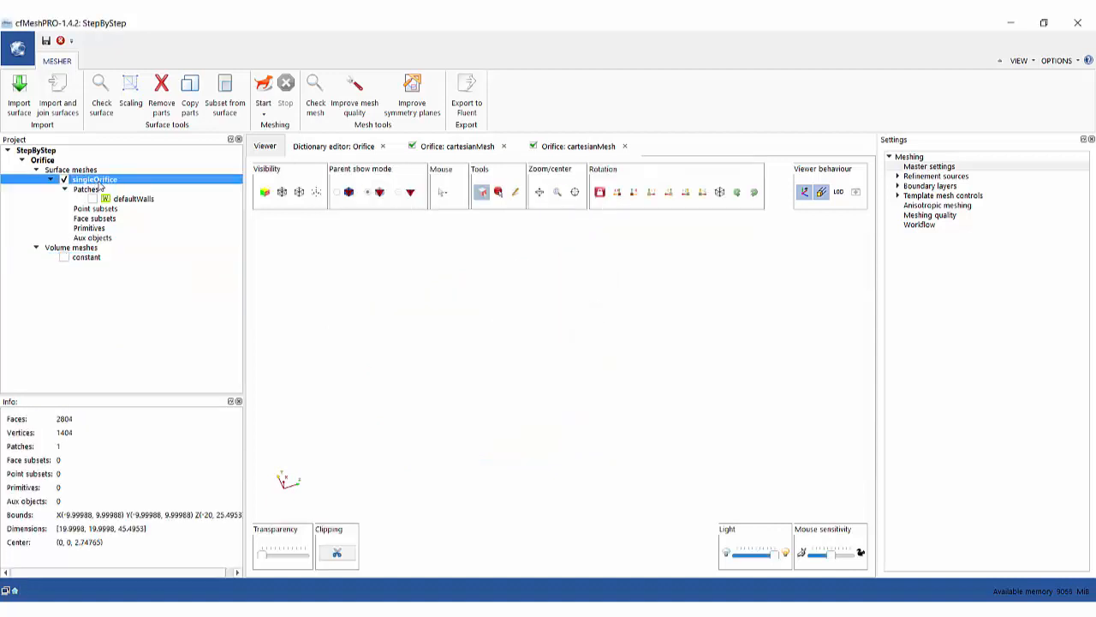
{"action": "left_click", "coordinate": [265, 192]}
{"action": "left_click", "coordinate": [299, 192]}
{"action": "left_click_drag", "start_coordinate": [351, 382], "coordinate": [300, 378]}
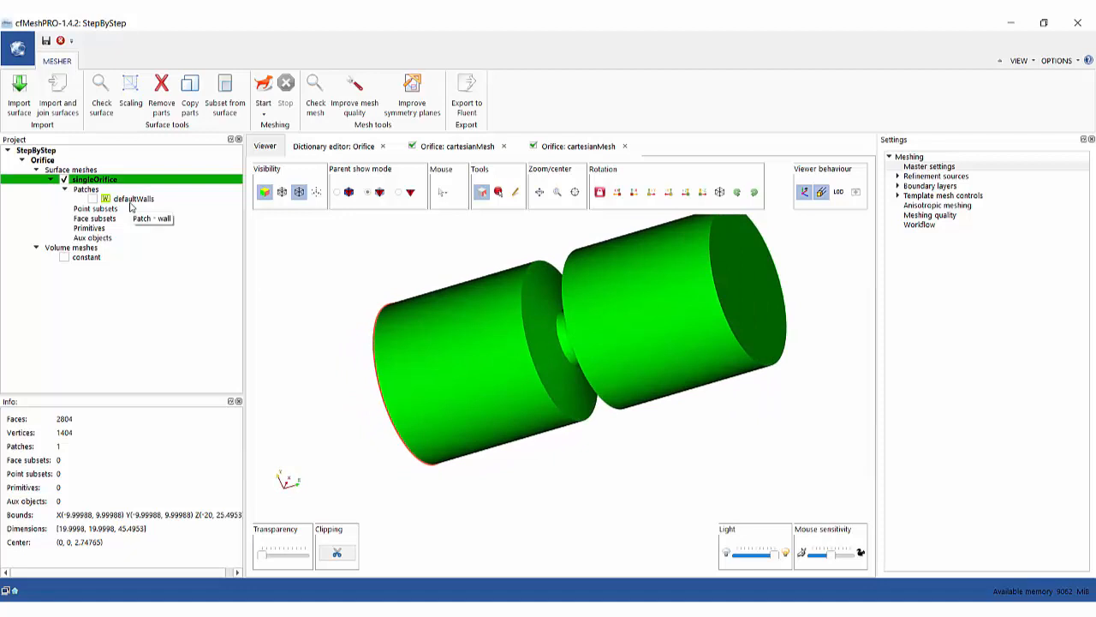
- Select the flat circular end face opposite the marked rim using critical-angle face selection with a 30° angle
{"action": "left_click_drag", "start_coordinate": [568, 375], "coordinate": [540, 373]}
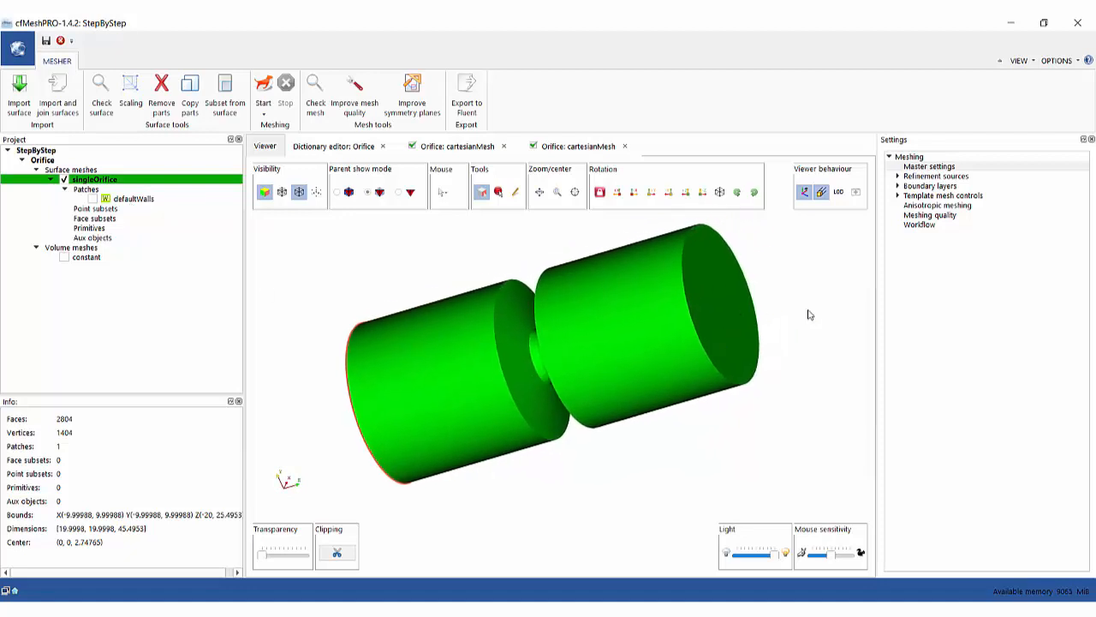
{"action": "left_click_drag", "start_coordinate": [807, 315], "coordinate": [780, 321]}
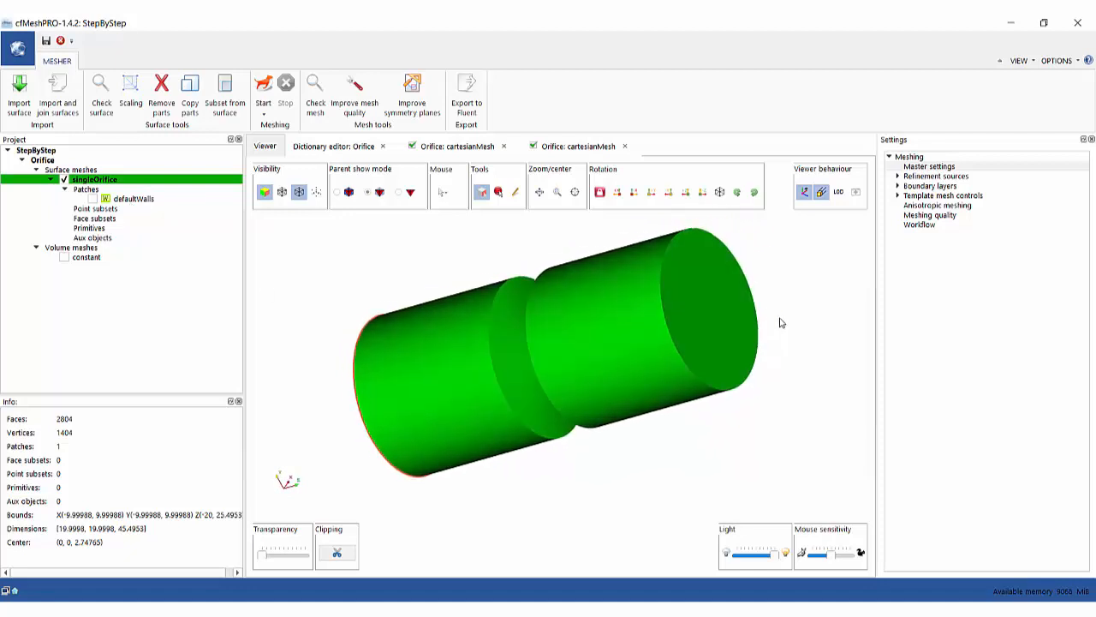
{"action": "right_click", "coordinate": [697, 293]}
{"action": "mouse_move", "coordinate": [760, 274]}
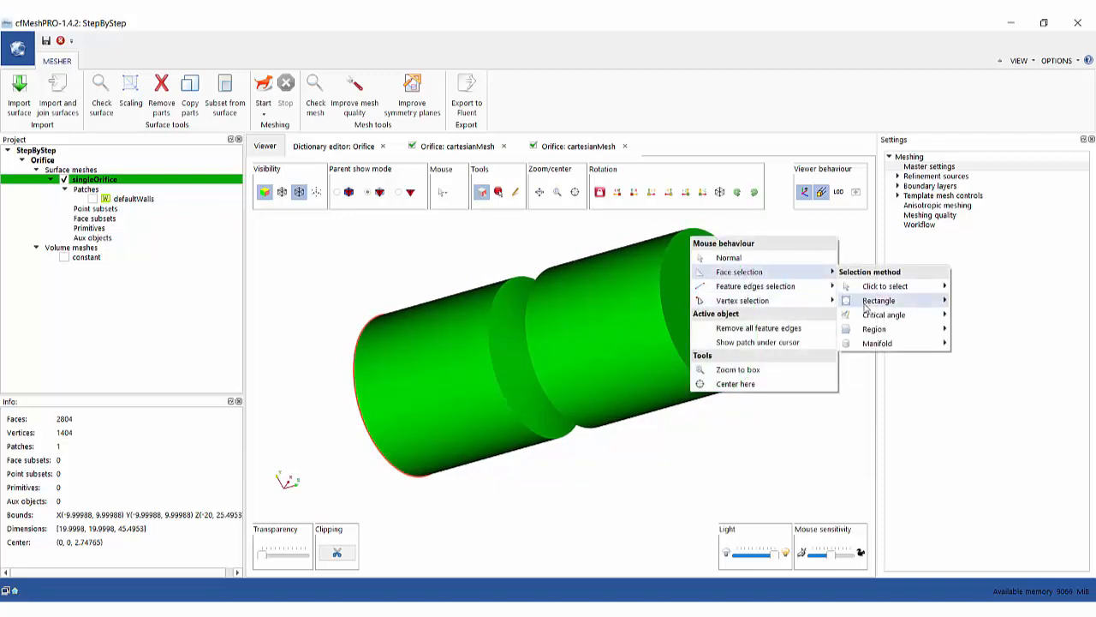
{"action": "mouse_move", "coordinate": [874, 315]}
{"action": "left_click", "coordinate": [997, 334]}
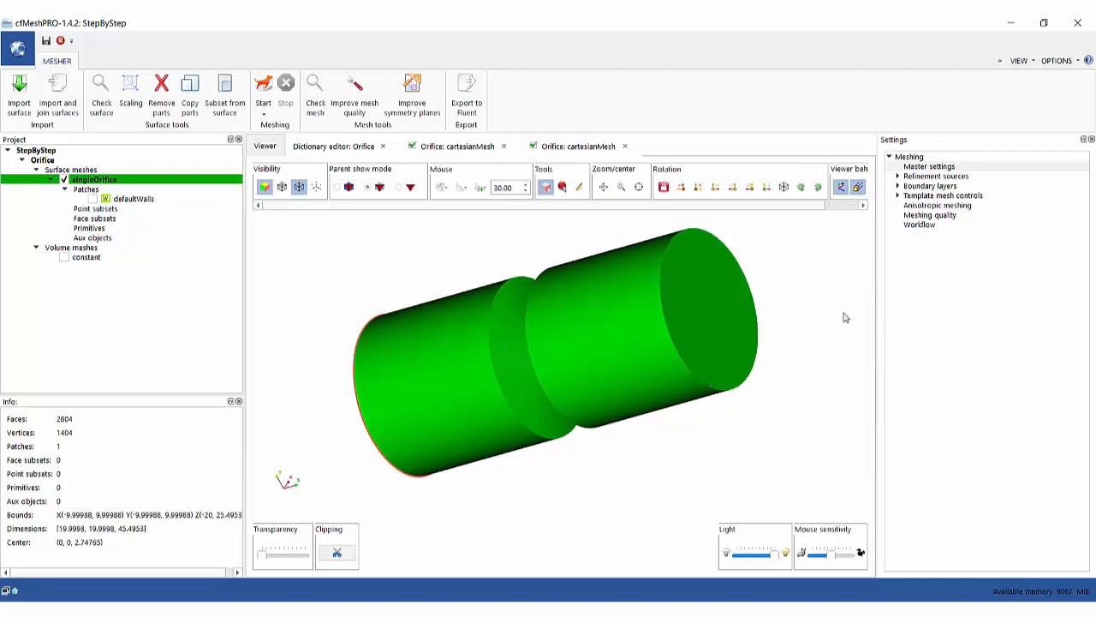
{"action": "left_click", "coordinate": [727, 313]}
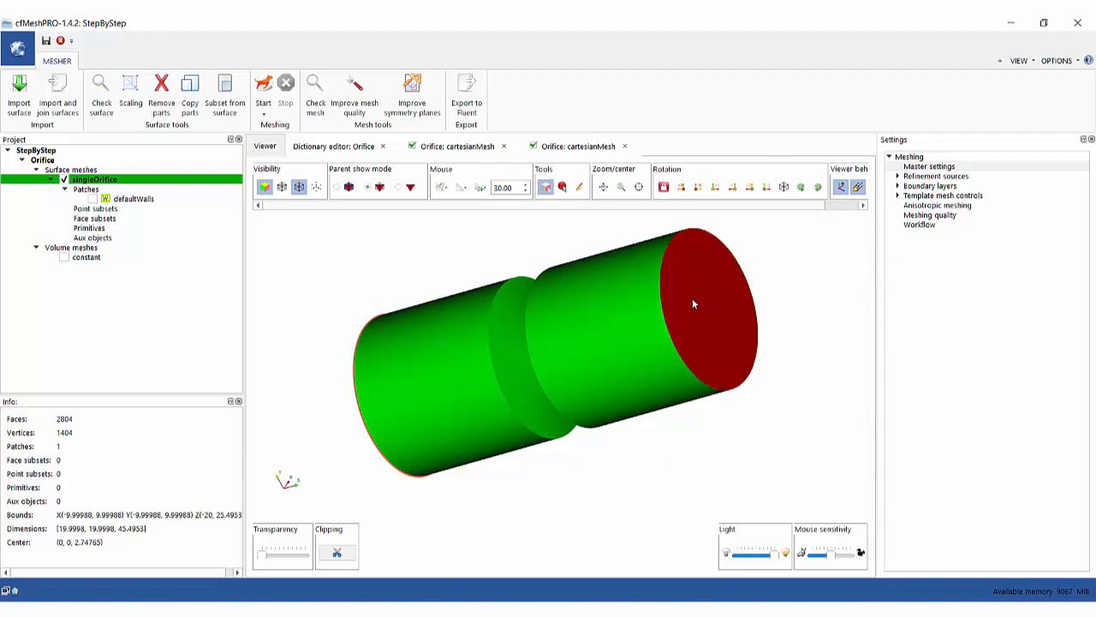
- Assign the selected end-face facets to a new patch named outlet
{"action": "right_click", "coordinate": [694, 303]}
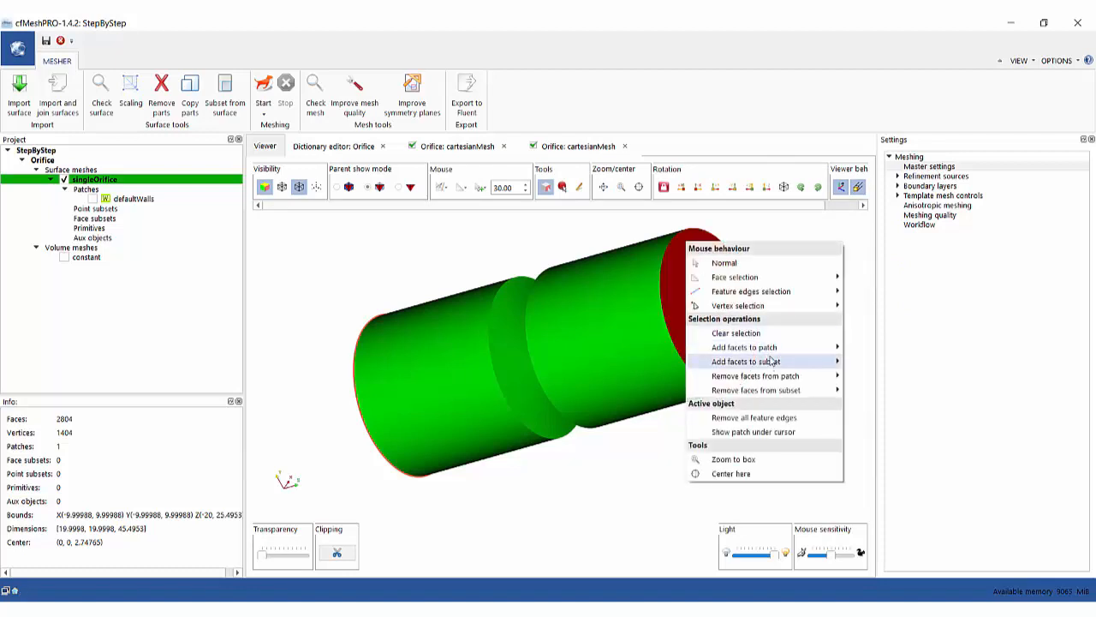
{"action": "mouse_move", "coordinate": [772, 351]}
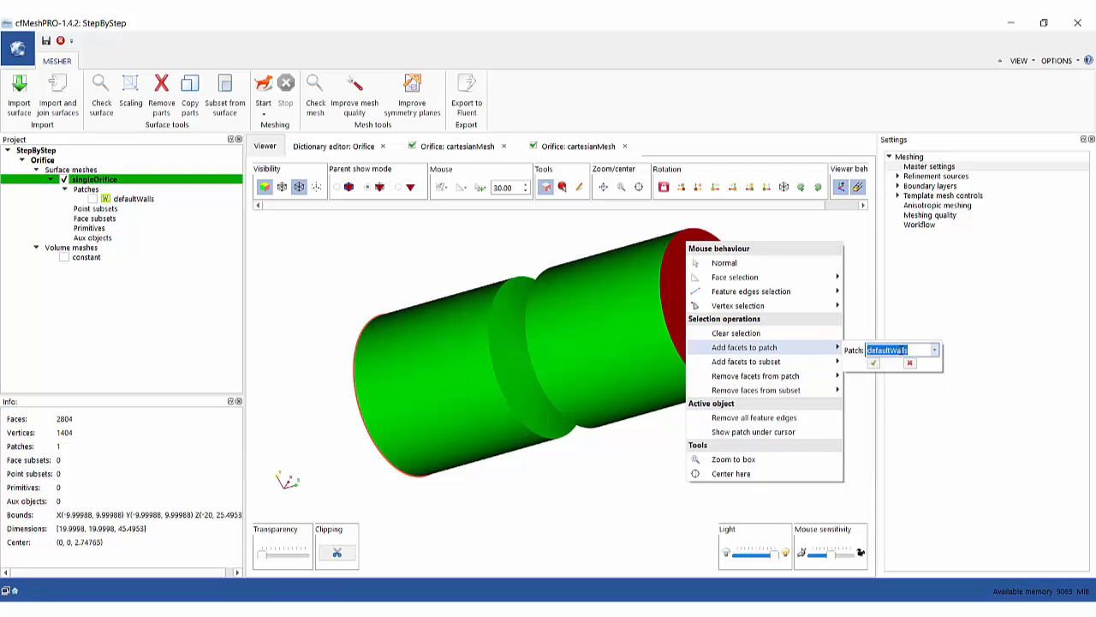
{"action": "type", "text": "o"}
{"action": "left_click", "coordinate": [873, 363]}
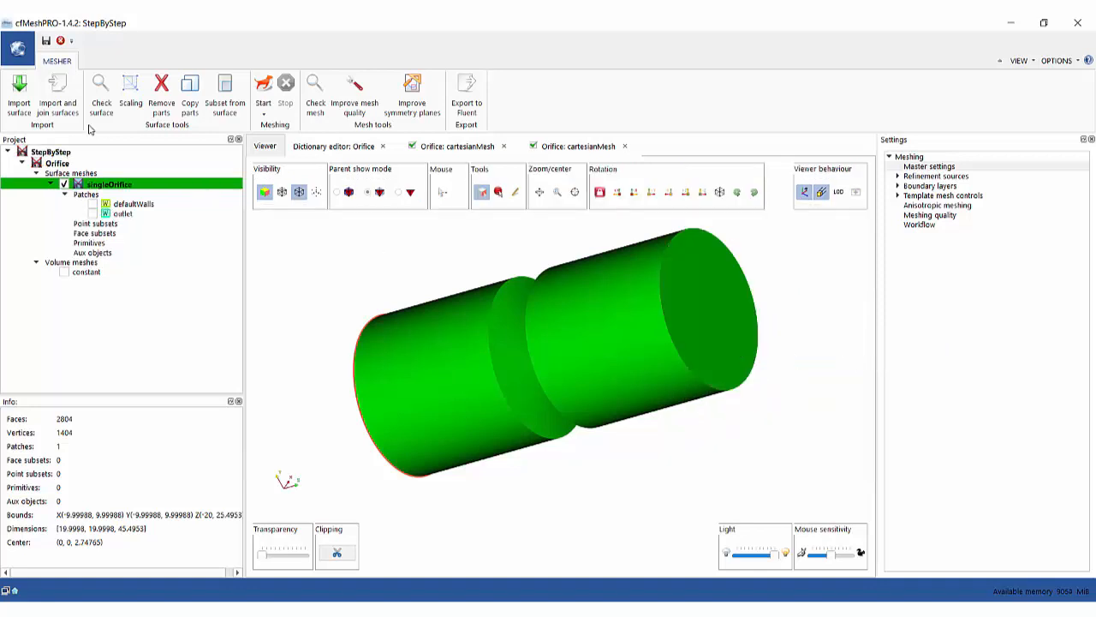
- Display the outlet and defaultWalls patches to check the face assignment, and hide both again
{"action": "left_click", "coordinate": [93, 214]}
{"action": "left_click_drag", "start_coordinate": [353, 386], "coordinate": [456, 368]}
{"action": "left_click", "coordinate": [92, 205]}
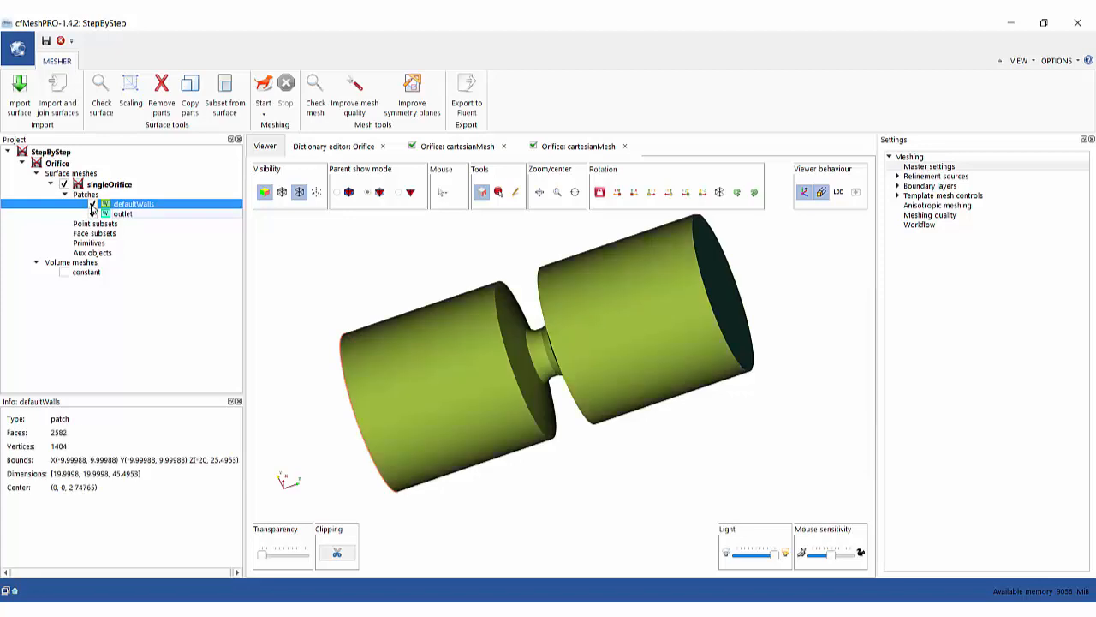
{"action": "left_click", "coordinate": [92, 205]}
{"action": "left_click", "coordinate": [94, 214]}
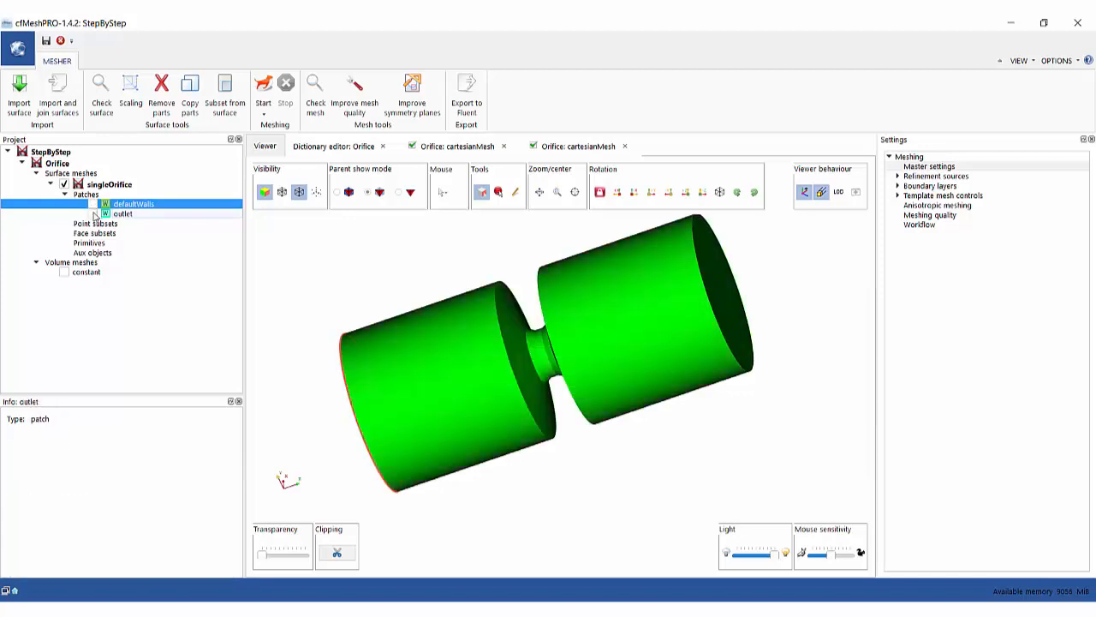
- Save the project and regenerate the Cartesian volume mesh with the outlet patch defined
{"action": "left_click", "coordinate": [96, 185]}
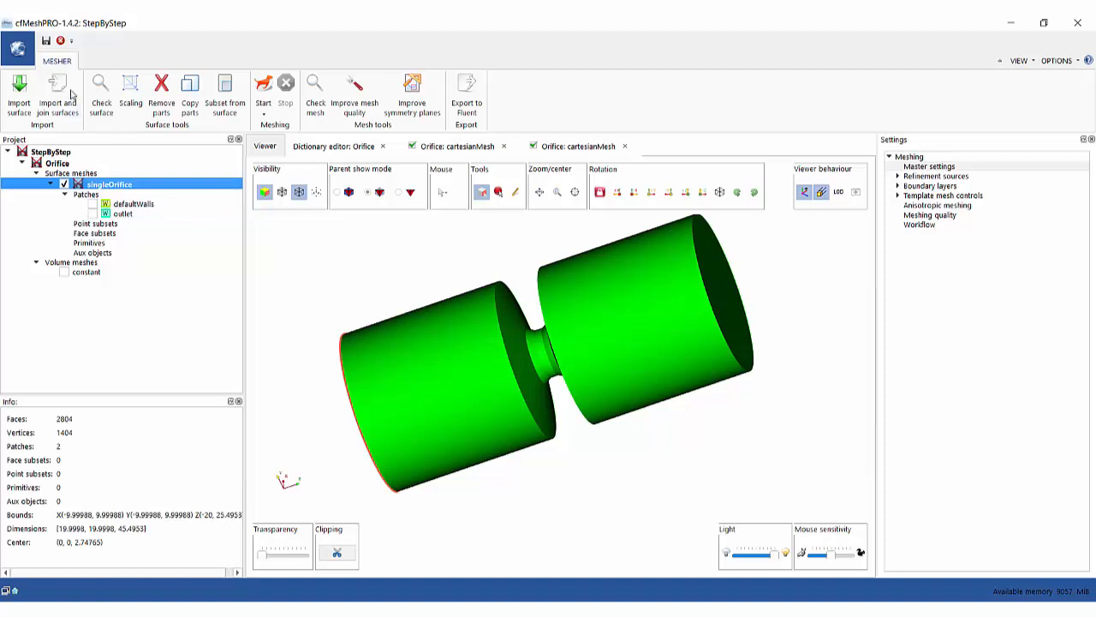
{"action": "left_click", "coordinate": [46, 40]}
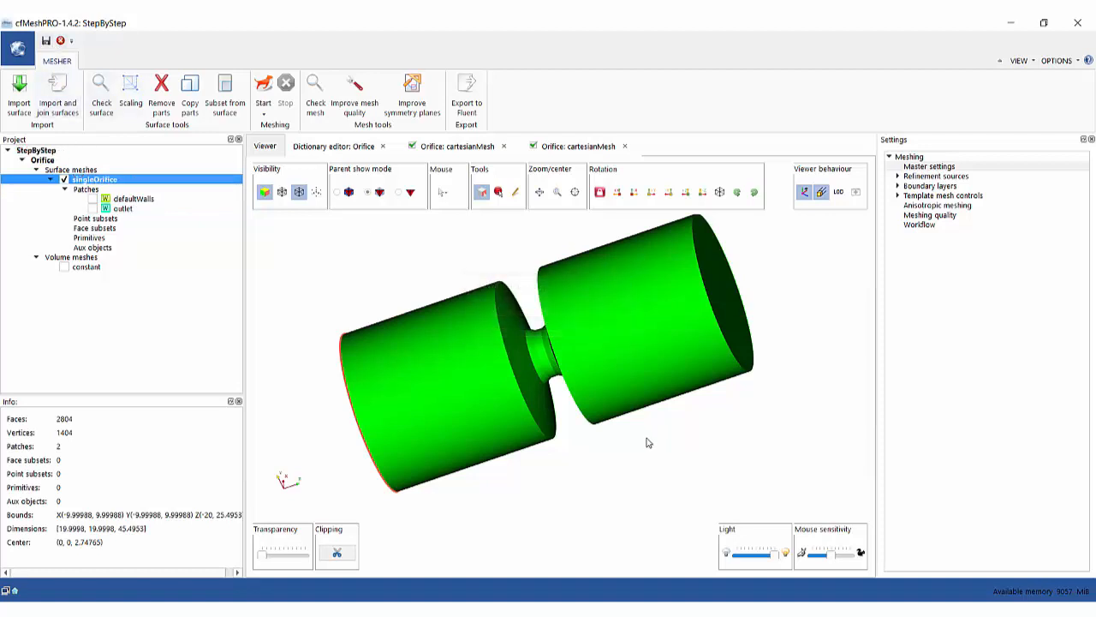
{"action": "left_click_drag", "start_coordinate": [649, 442], "coordinate": [622, 450]}
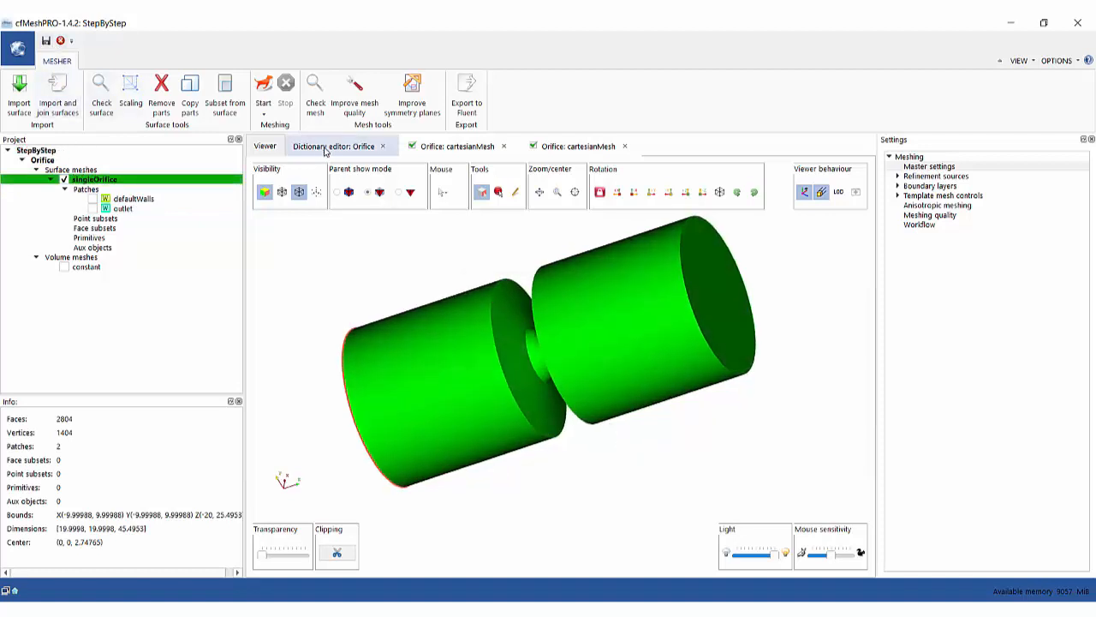
{"action": "left_click", "coordinate": [273, 111]}
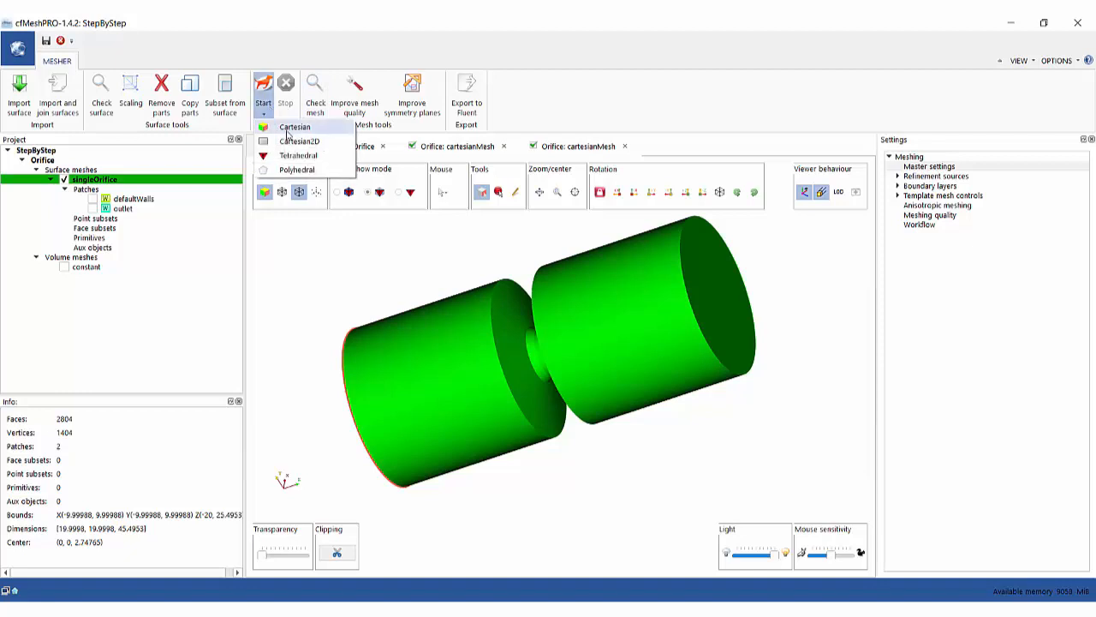
{"action": "left_click", "coordinate": [288, 123]}
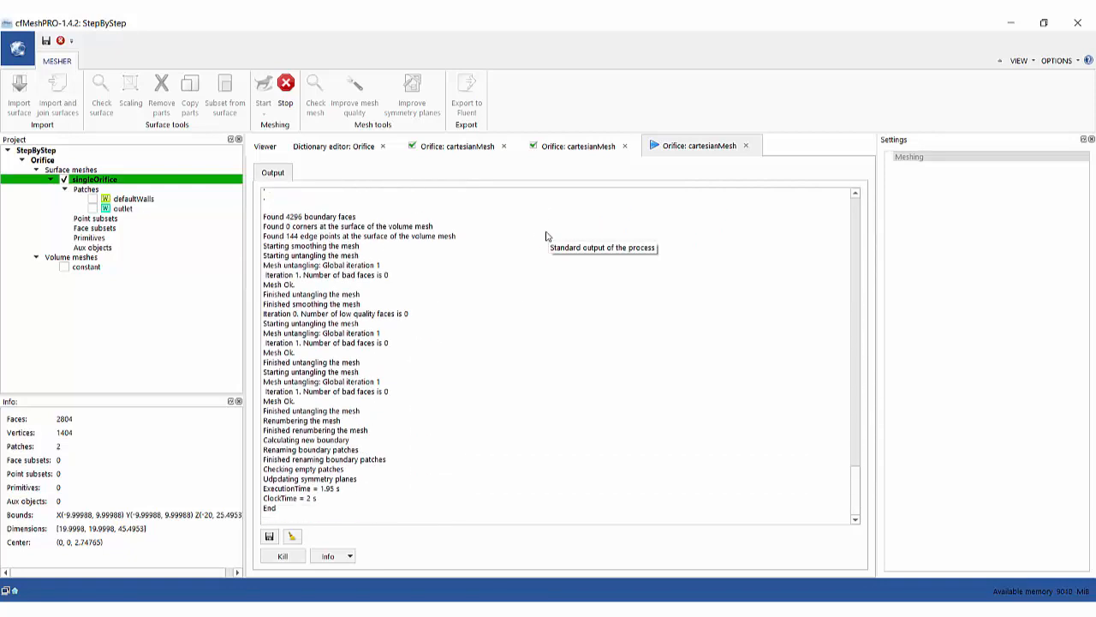
- Hide the surface's faces and feature edges and display the constant volume mesh to inspect the end rims and orifice edges
{"action": "left_click", "coordinate": [268, 148]}
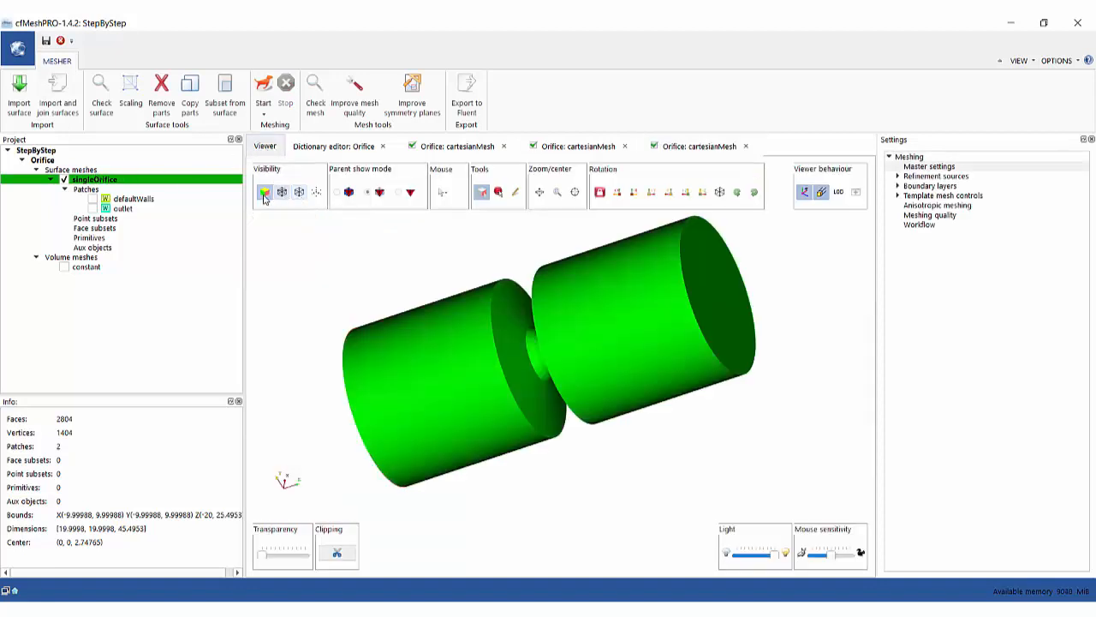
{"action": "left_click", "coordinate": [265, 191]}
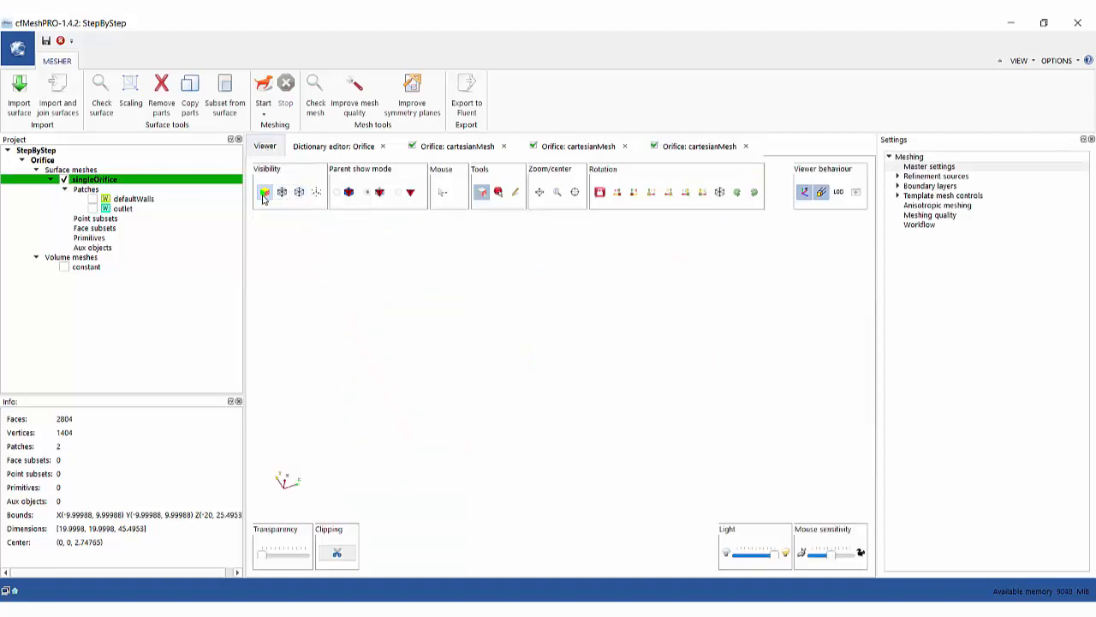
{"action": "left_click", "coordinate": [62, 267]}
{"action": "left_click_drag", "start_coordinate": [642, 462], "coordinate": [547, 428]}
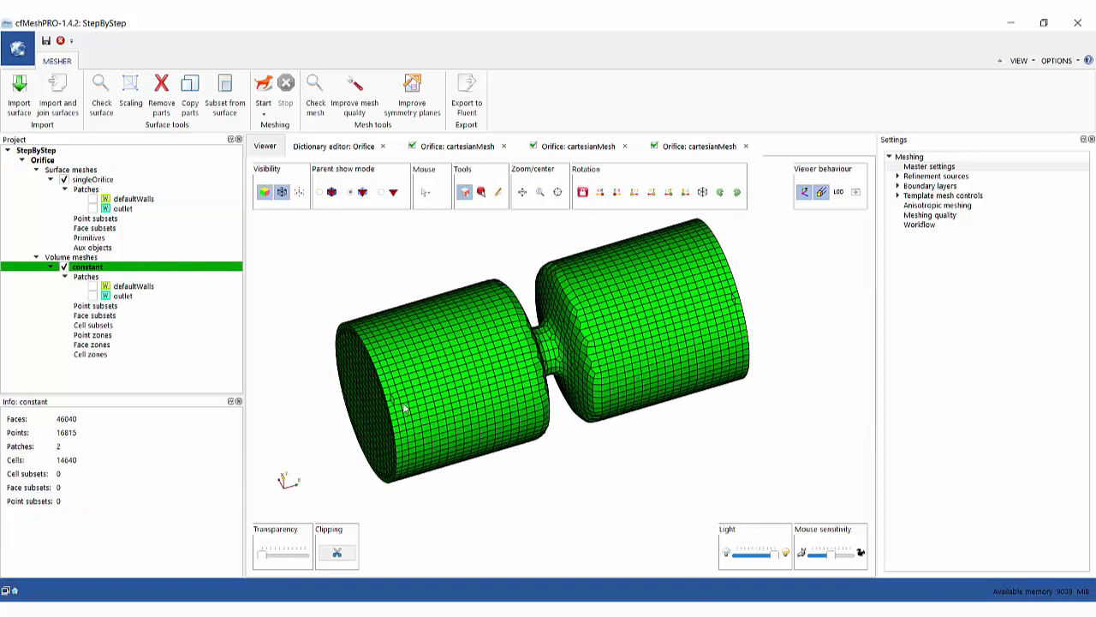
{"action": "left_click_drag", "start_coordinate": [647, 428], "coordinate": [680, 437]}
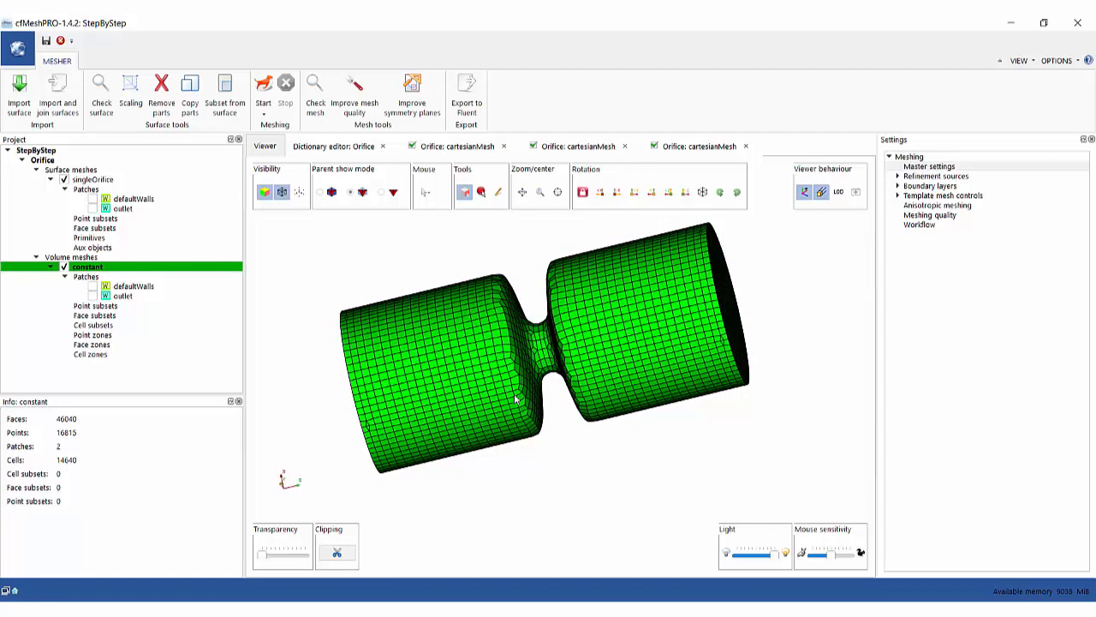
- Hide the volume mesh and show the singleOrifice surface's faces and feature edges again
{"action": "left_click", "coordinate": [64, 270]}
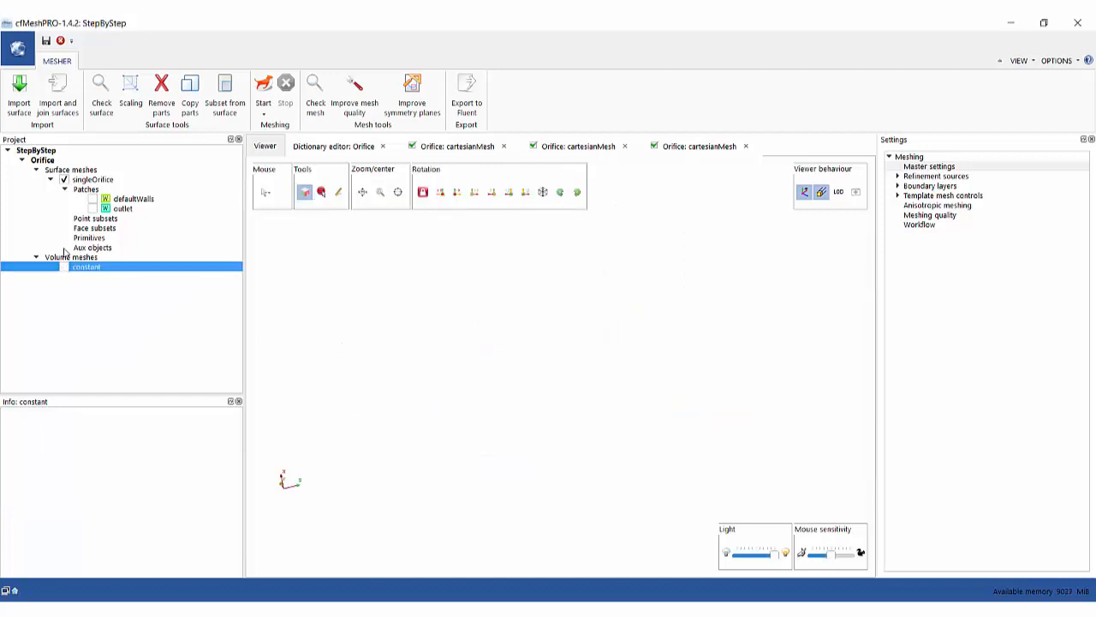
{"action": "left_click", "coordinate": [87, 180]}
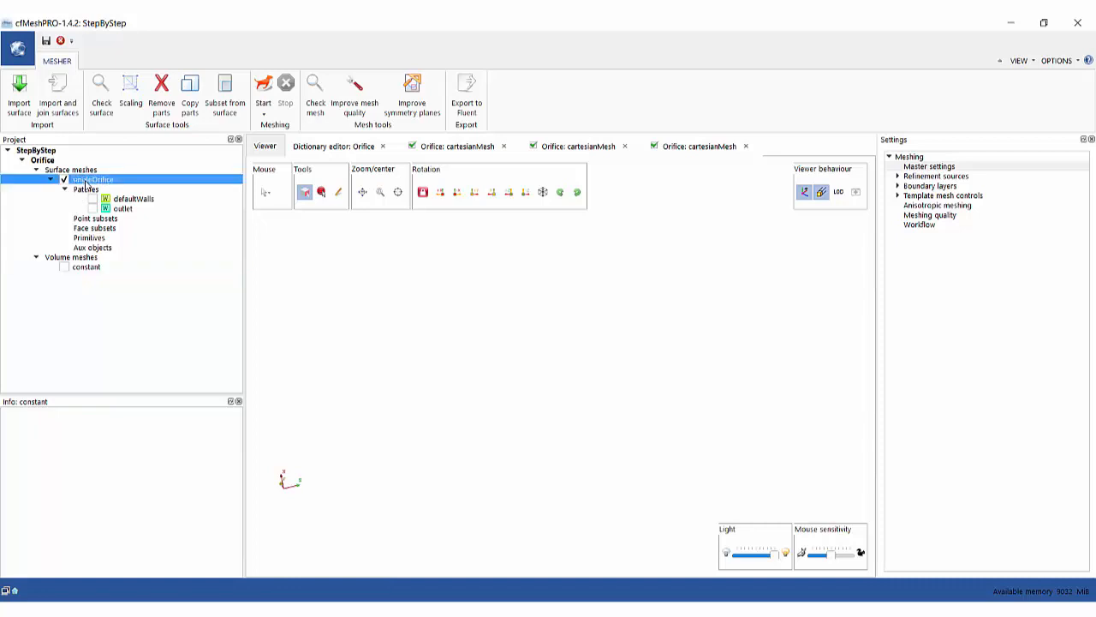
{"action": "left_click", "coordinate": [298, 191]}
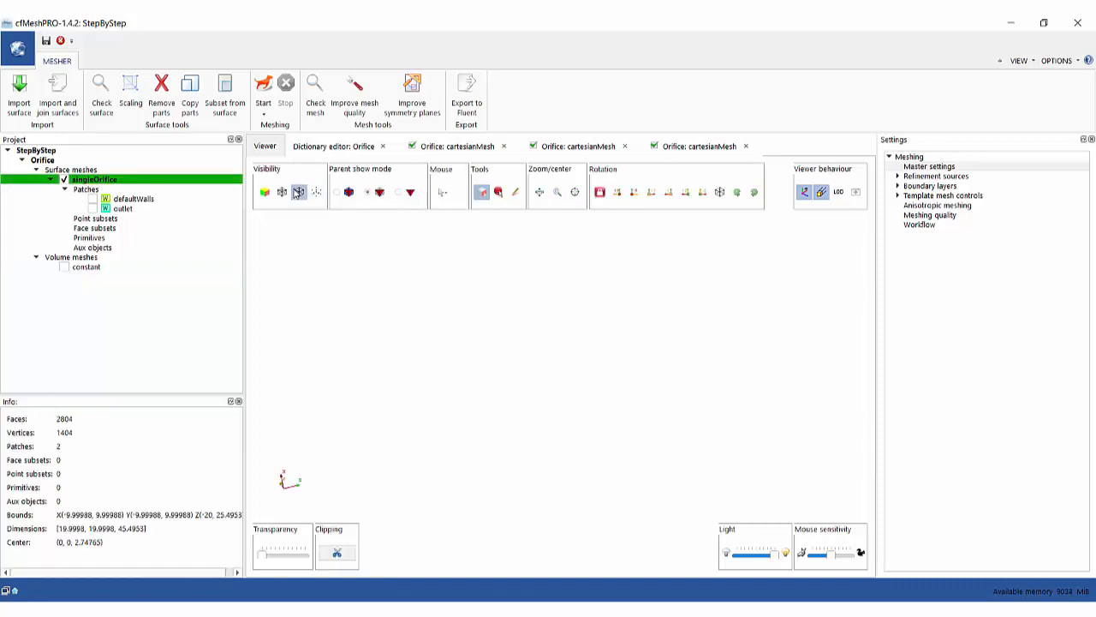
{"action": "scroll", "coordinate": [536, 437], "scroll_direction": "down", "scroll_amount": 2}
{"action": "left_click_drag", "start_coordinate": [548, 440], "coordinate": [606, 432]}
{"action": "scroll", "coordinate": [606, 437], "scroll_direction": "up", "scroll_amount": 2}
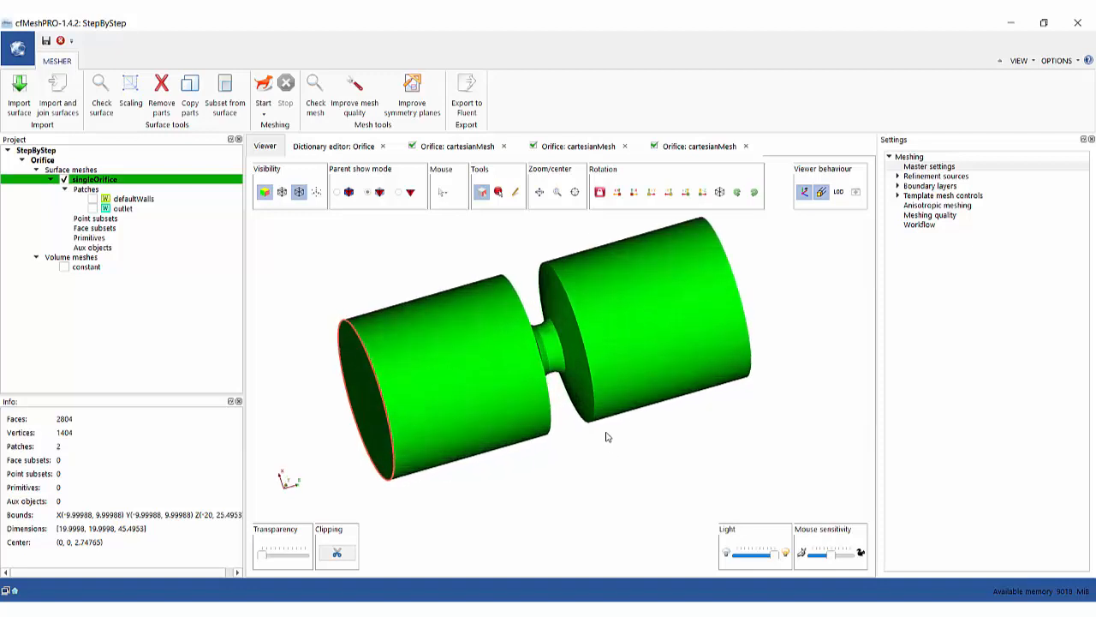
- Auto-select the sharp edges of the singleOrifice surface using the feature option with a 45° feature angle
{"action": "right_click", "coordinate": [591, 350]}
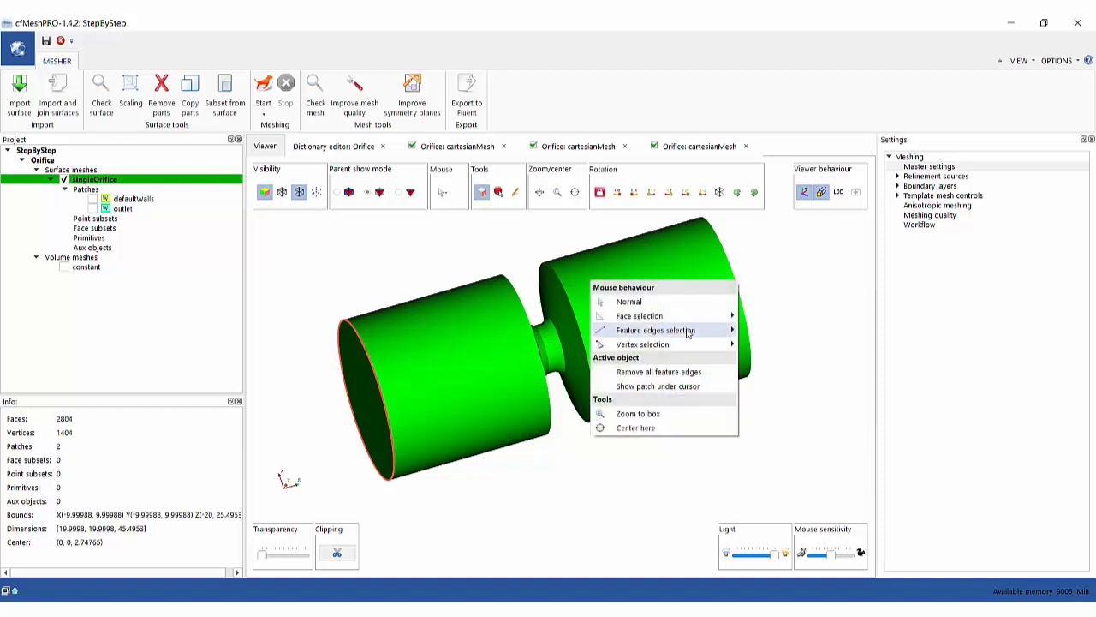
{"action": "mouse_move", "coordinate": [688, 333]}
{"action": "mouse_move", "coordinate": [794, 390]}
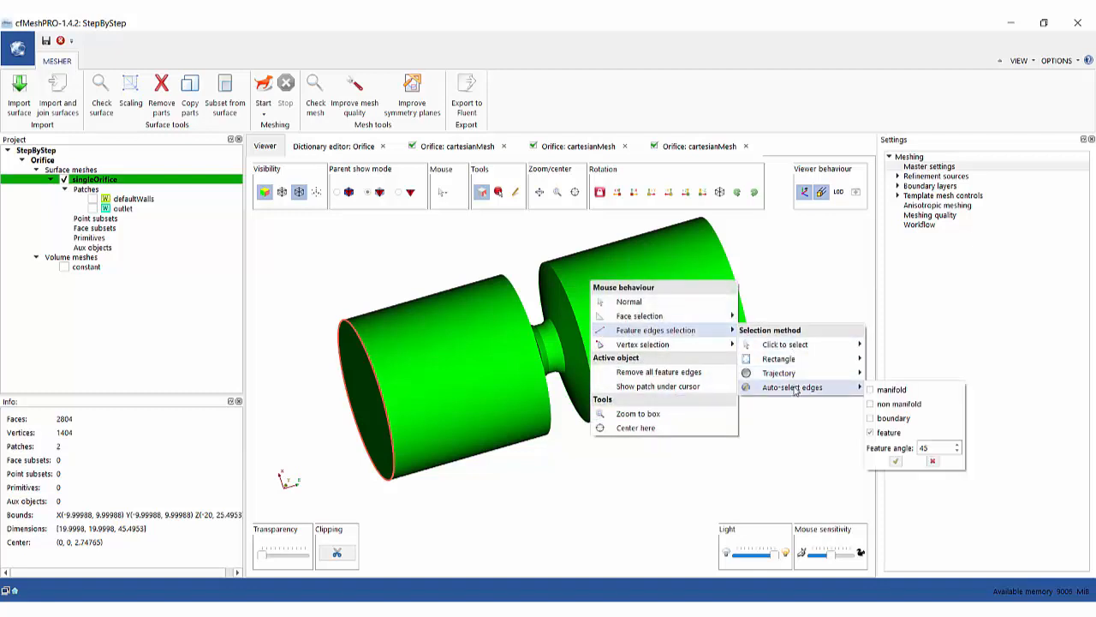
{"action": "left_click", "coordinate": [895, 462]}
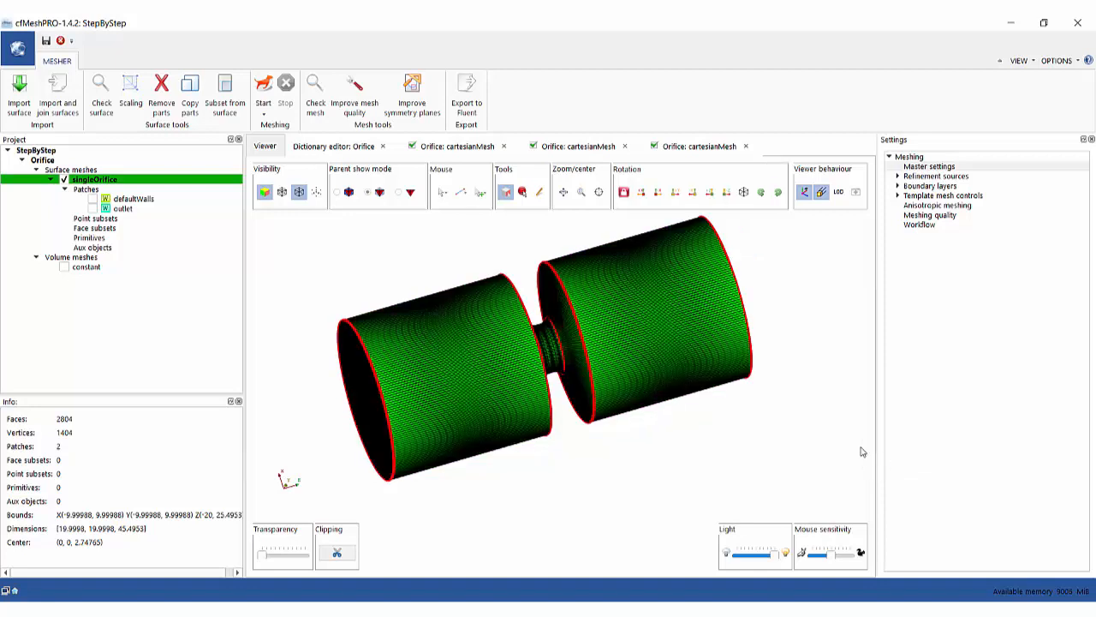
- Extend the edge selection with the two inner circular edges of the orifice throat using trajectory selection at a 15° angle
{"action": "left_click_drag", "start_coordinate": [796, 431], "coordinate": [770, 405]}
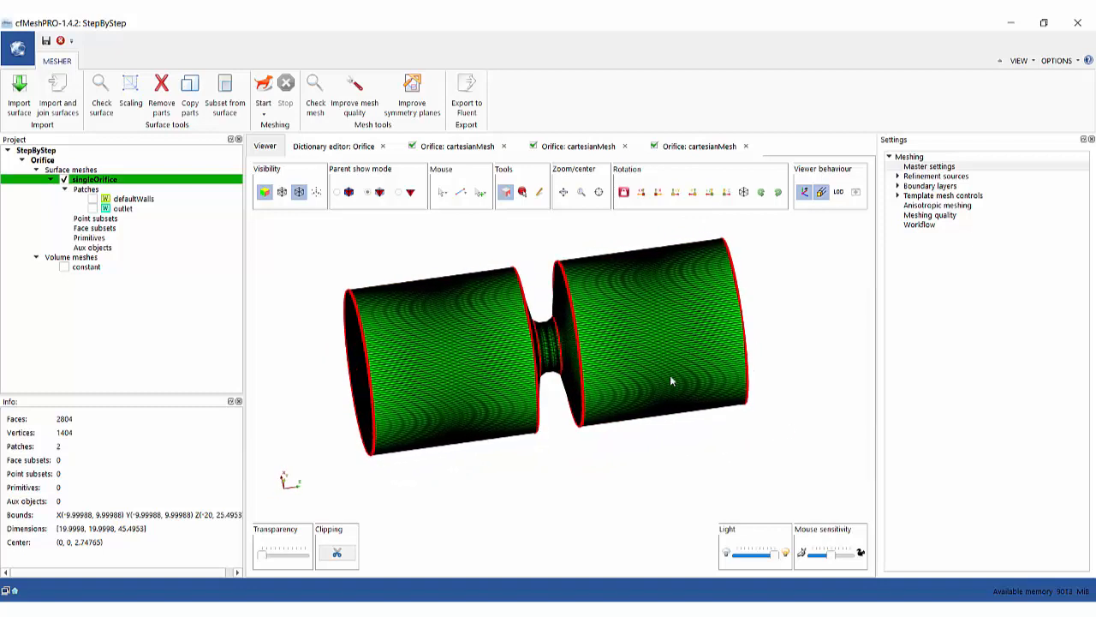
{"action": "scroll", "coordinate": [563, 358], "scroll_direction": "up", "scroll_amount": 5}
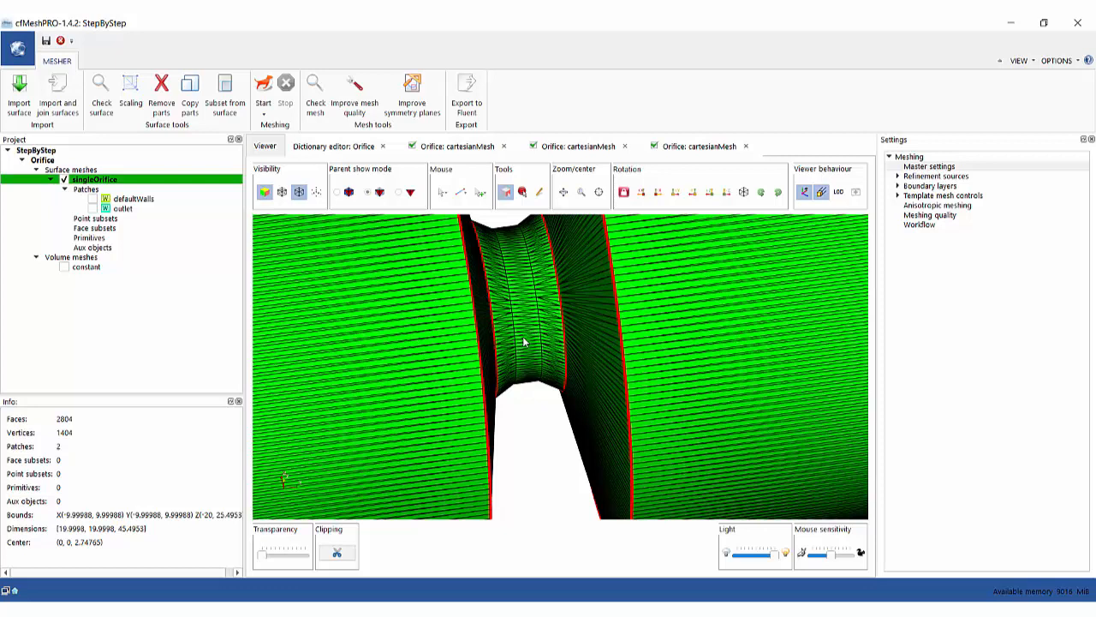
{"action": "right_click", "coordinate": [517, 280]}
{"action": "mouse_move", "coordinate": [588, 330]}
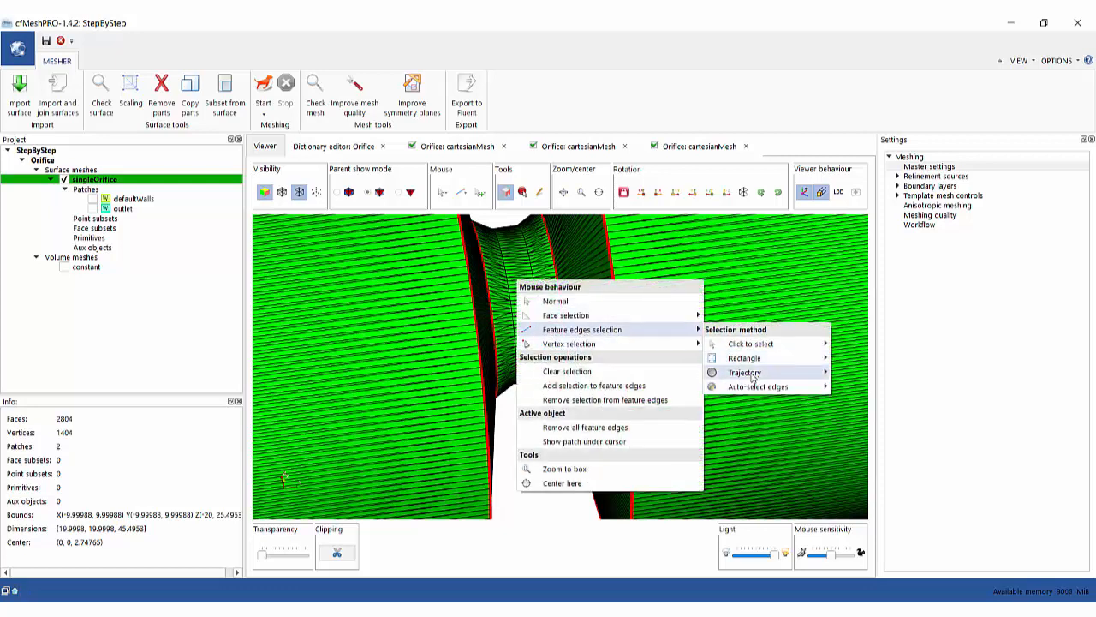
{"action": "mouse_move", "coordinate": [753, 375]}
{"action": "left_click", "coordinate": [858, 388]}
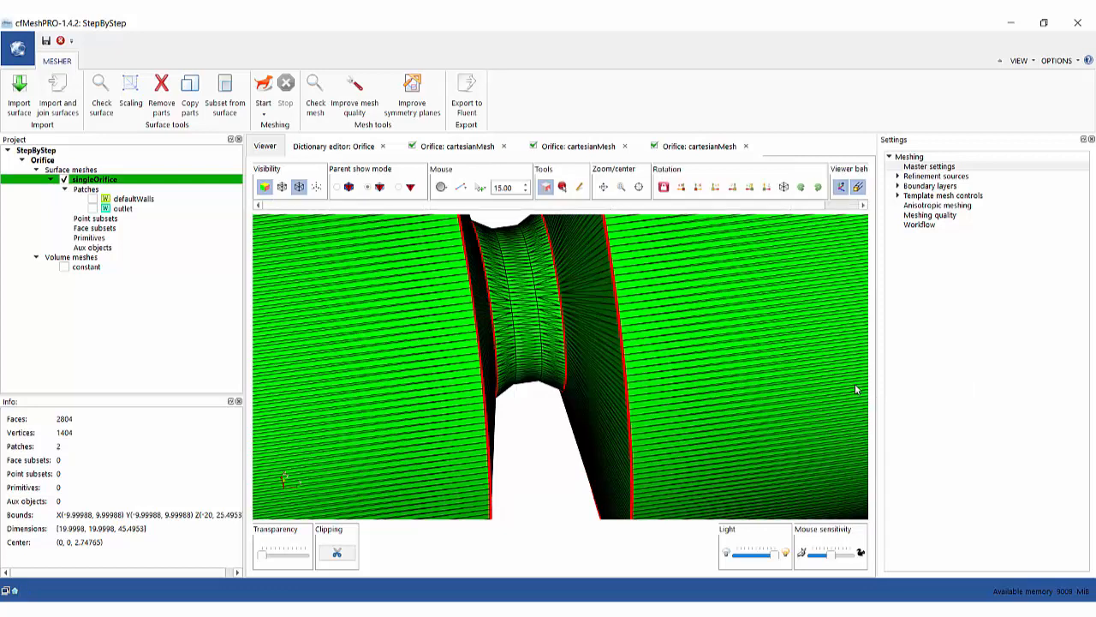
{"action": "scroll", "coordinate": [566, 375], "scroll_direction": "up", "scroll_amount": 5}
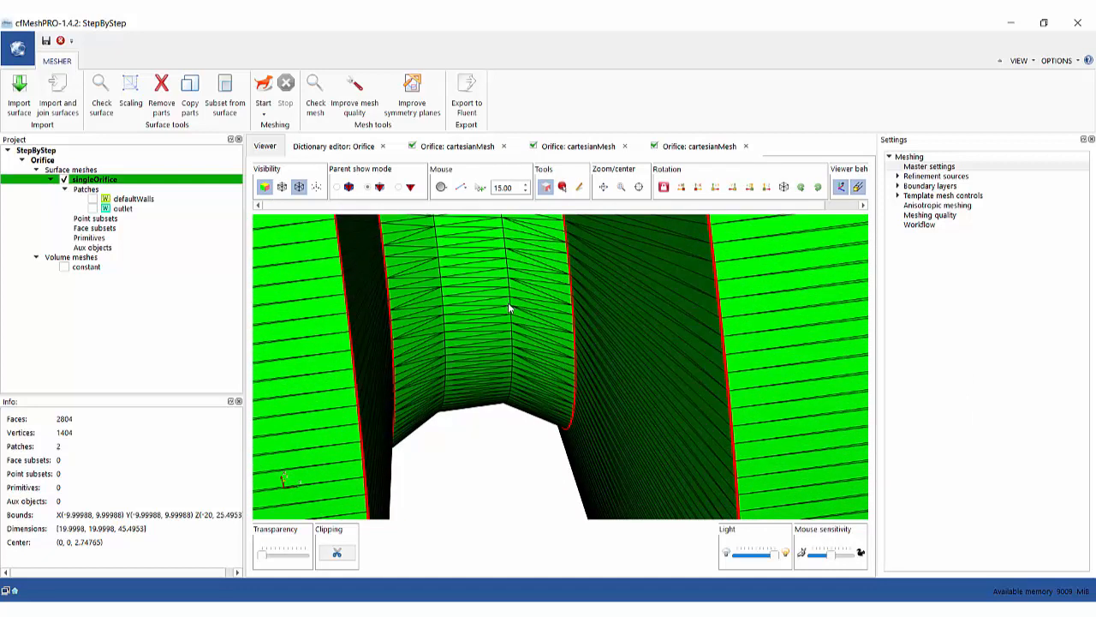
{"action": "left_click", "coordinate": [509, 306]}
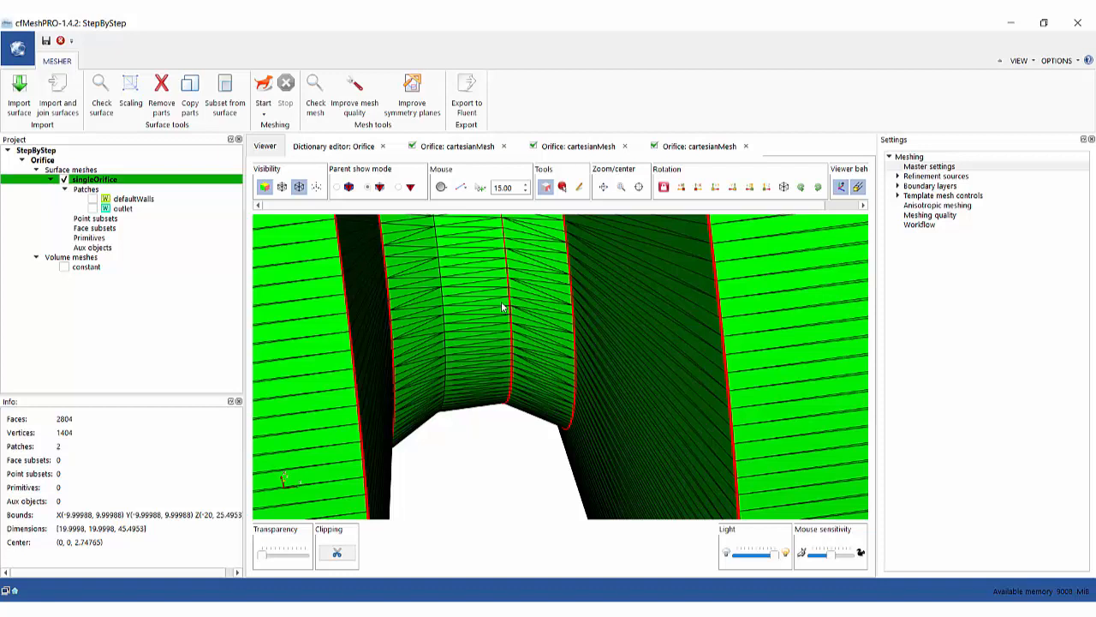
{"action": "left_click", "coordinate": [444, 306]}
{"action": "scroll", "coordinate": [523, 382], "scroll_direction": "down", "scroll_amount": 5}
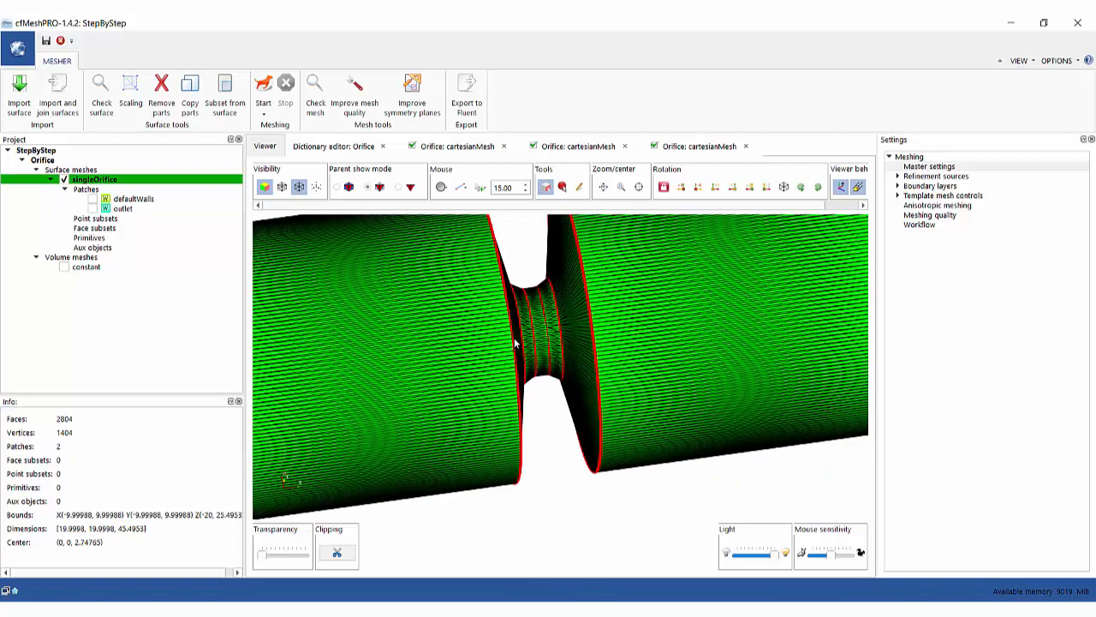
- Add the selected edges to the feature edges of the singleOrifice surface
{"action": "right_click", "coordinate": [545, 325]}
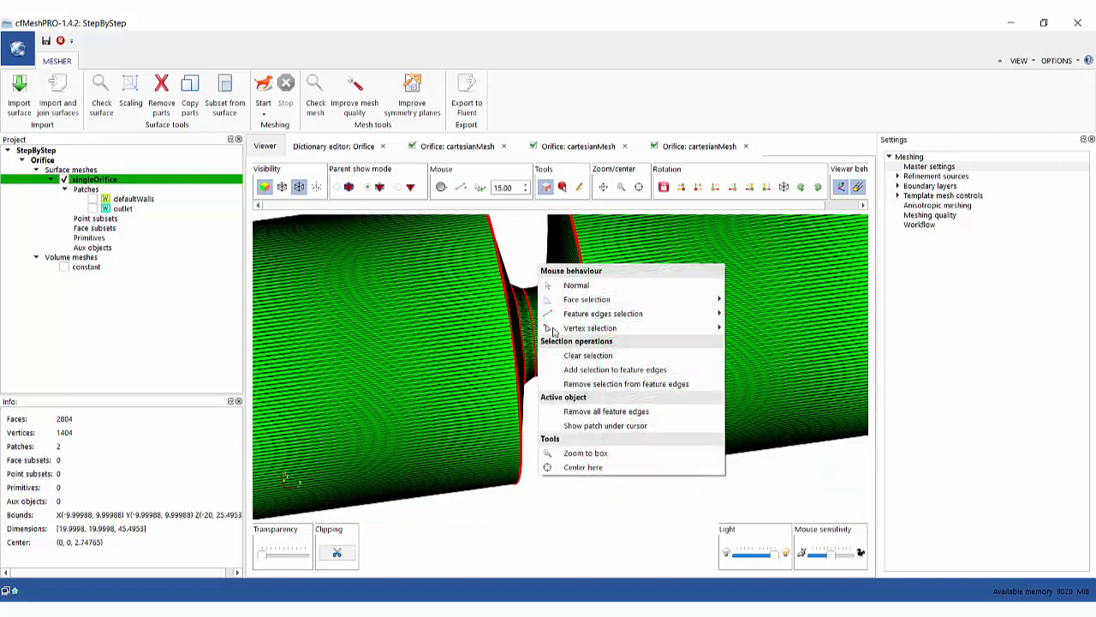
{"action": "left_click", "coordinate": [598, 372]}
{"action": "scroll", "coordinate": [596, 374], "scroll_direction": "down", "scroll_amount": 3}
{"action": "left_click_drag", "start_coordinate": [582, 434], "coordinate": [448, 324]}
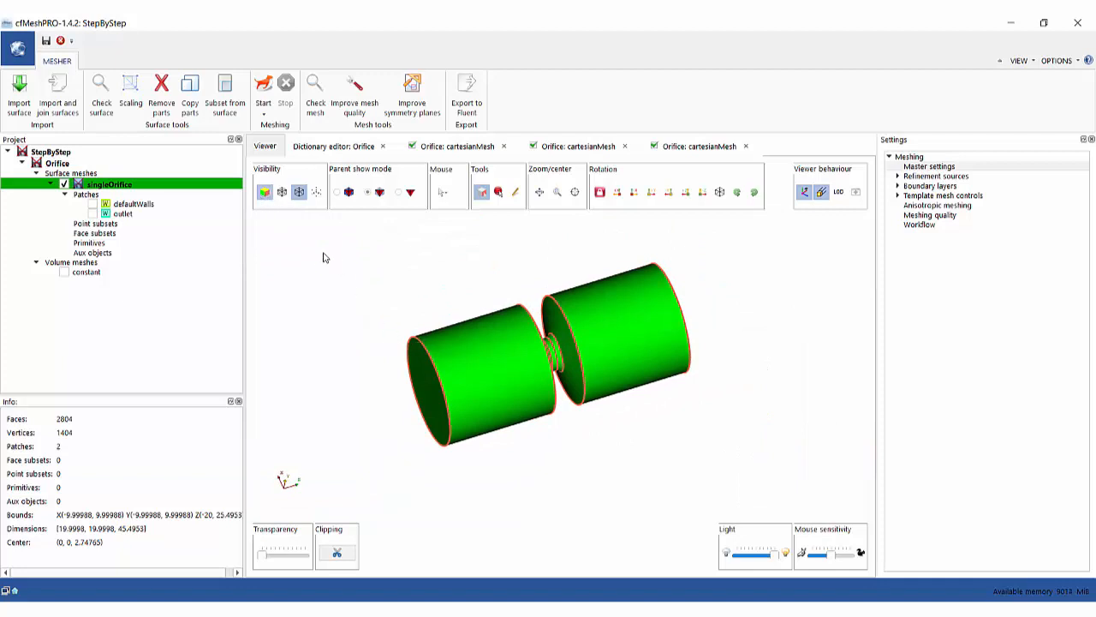
- Hide the surface's faces to inspect its feature edges alone, and show the faces again
{"action": "left_click", "coordinate": [265, 193]}
{"action": "left_click_drag", "start_coordinate": [357, 320], "coordinate": [341, 271]}
{"action": "left_click", "coordinate": [265, 193]}
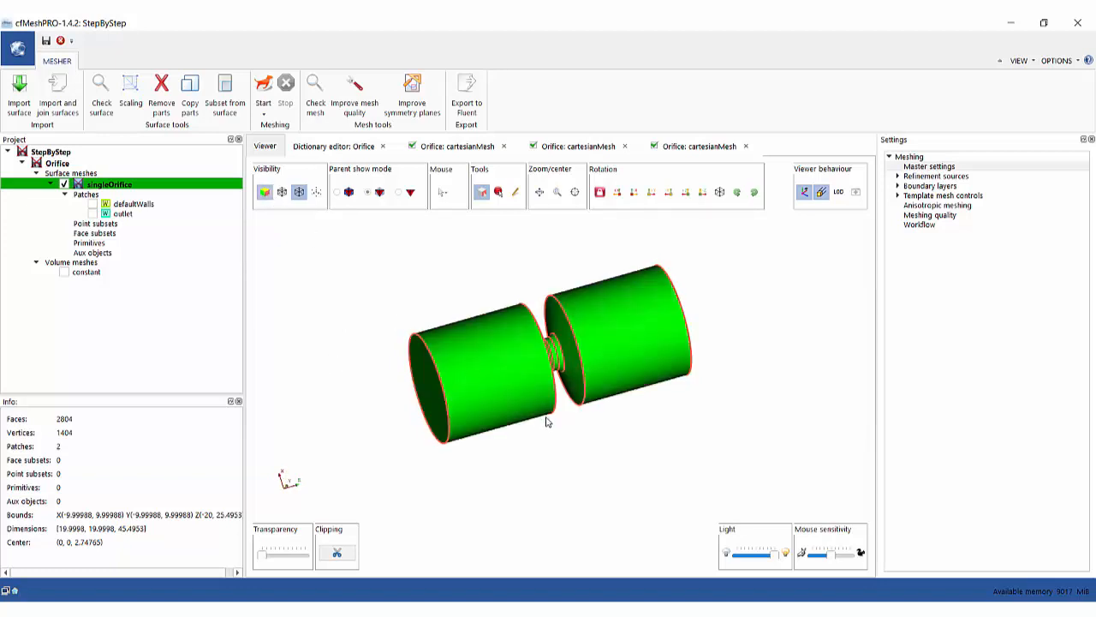
{"action": "left_click_drag", "start_coordinate": [546, 419], "coordinate": [565, 430]}
{"action": "left_click_drag", "start_coordinate": [657, 456], "coordinate": [656, 451]}
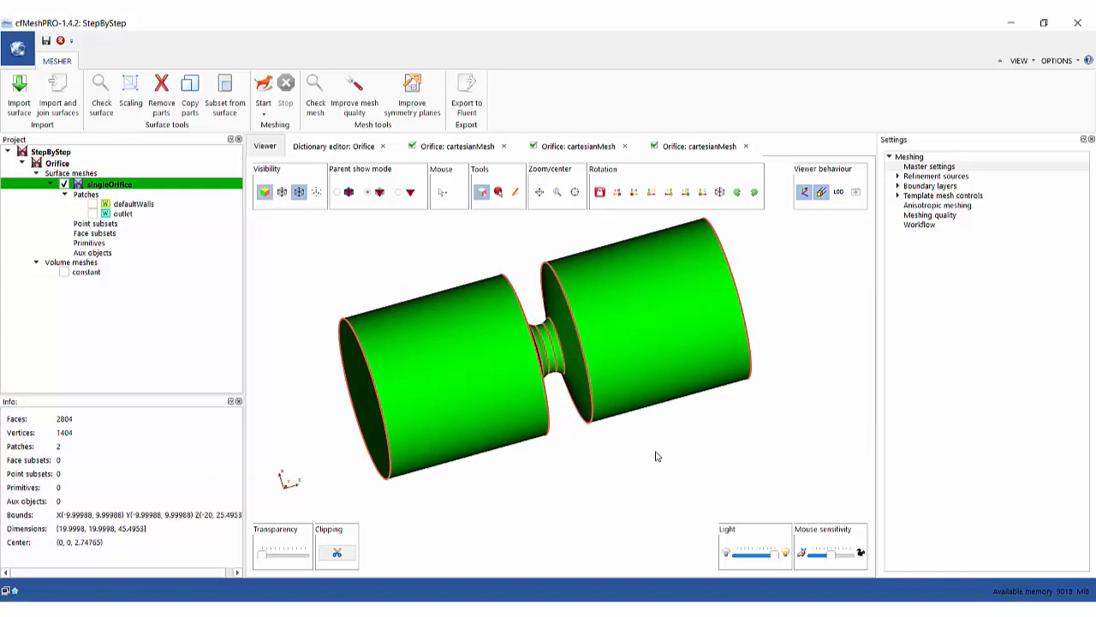
{"action": "left_click_drag", "start_coordinate": [325, 350], "coordinate": [376, 340]}
- Locate the outlet patch, hide it again, and select the opposite circular end face using critical-angle face selection at 30°
{"action": "left_click", "coordinate": [120, 204]}
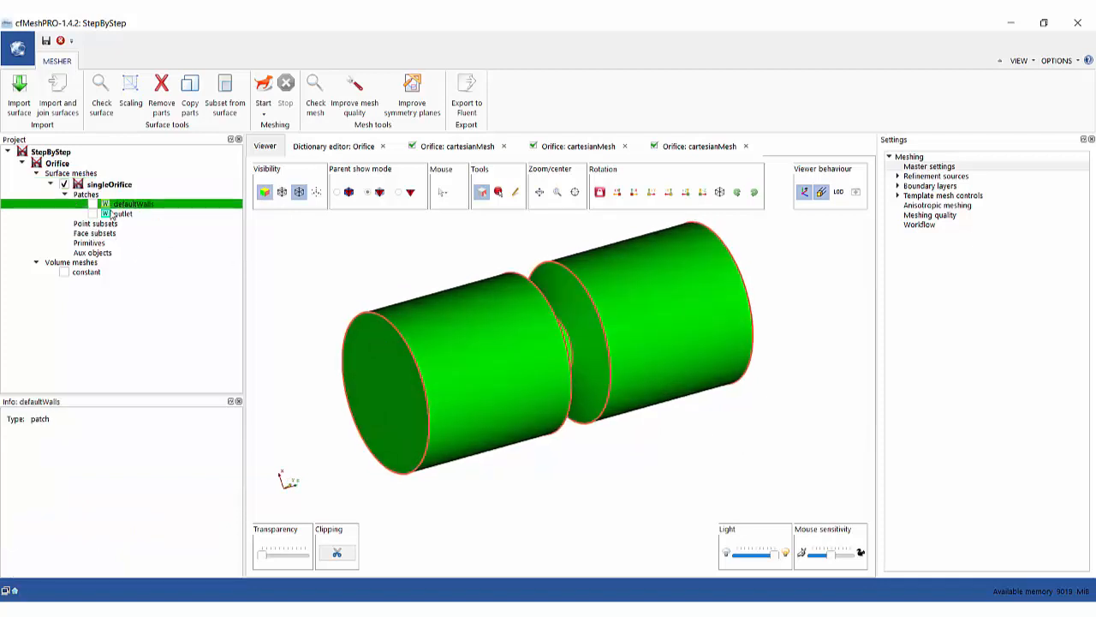
{"action": "left_click", "coordinate": [97, 214]}
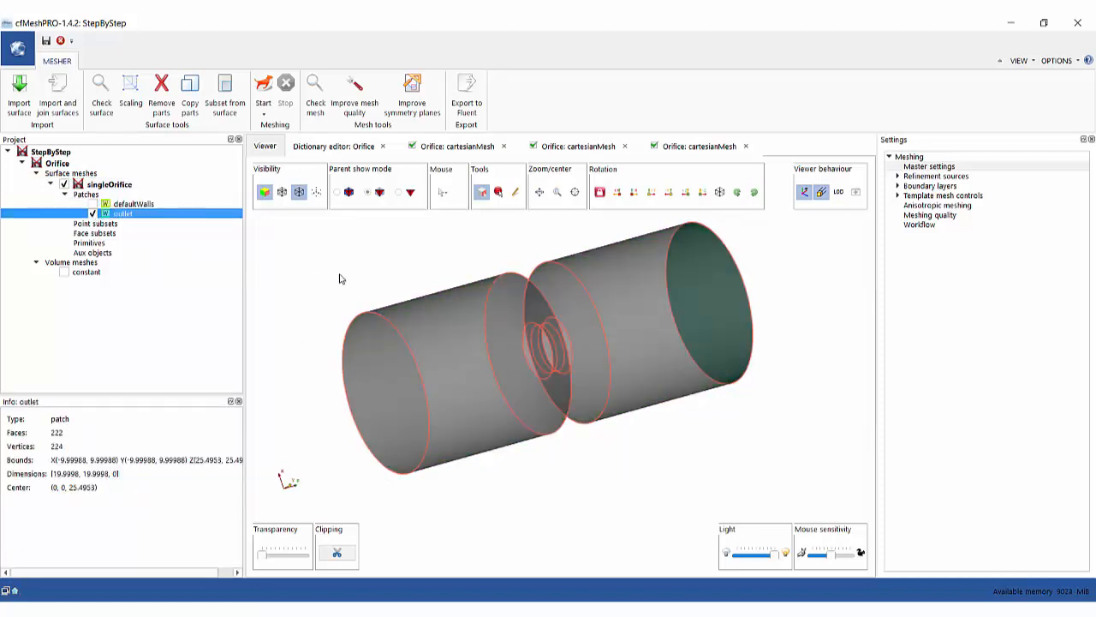
{"action": "right_click", "coordinate": [334, 221]}
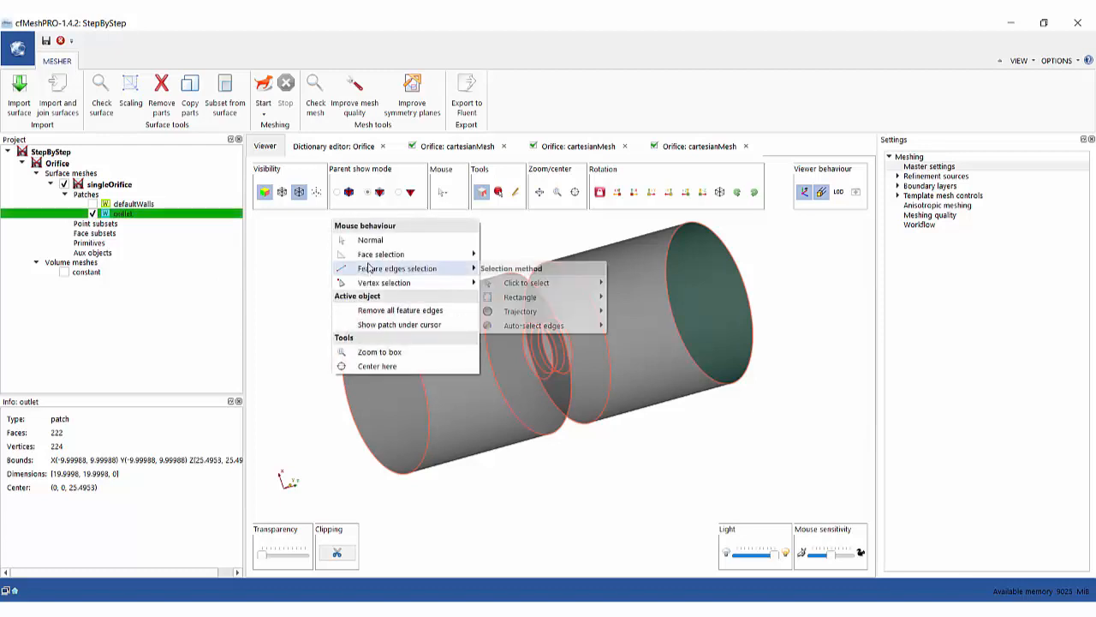
{"action": "mouse_move", "coordinate": [381, 254]}
{"action": "mouse_move", "coordinate": [525, 297]}
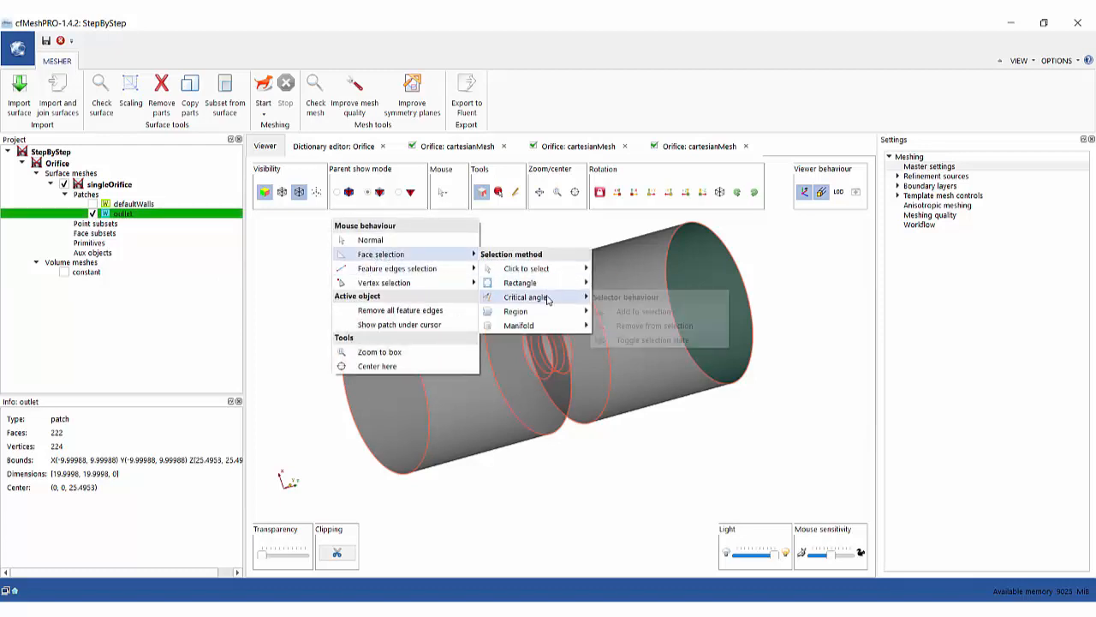
{"action": "left_click", "coordinate": [632, 312]}
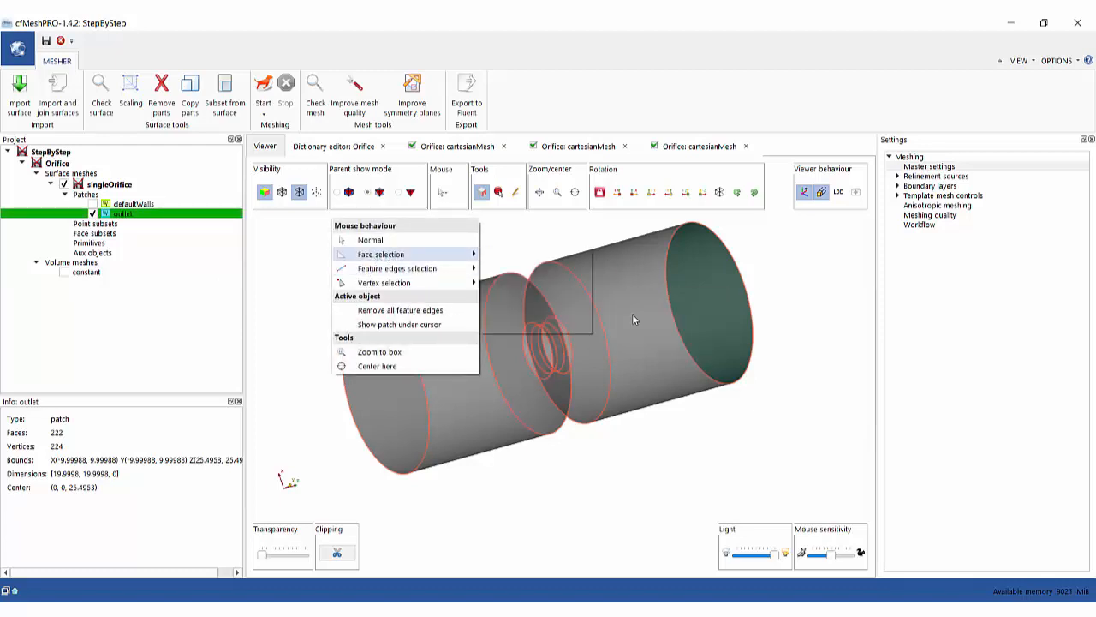
{"action": "left_click", "coordinate": [93, 213]}
{"action": "left_click", "coordinate": [389, 377]}
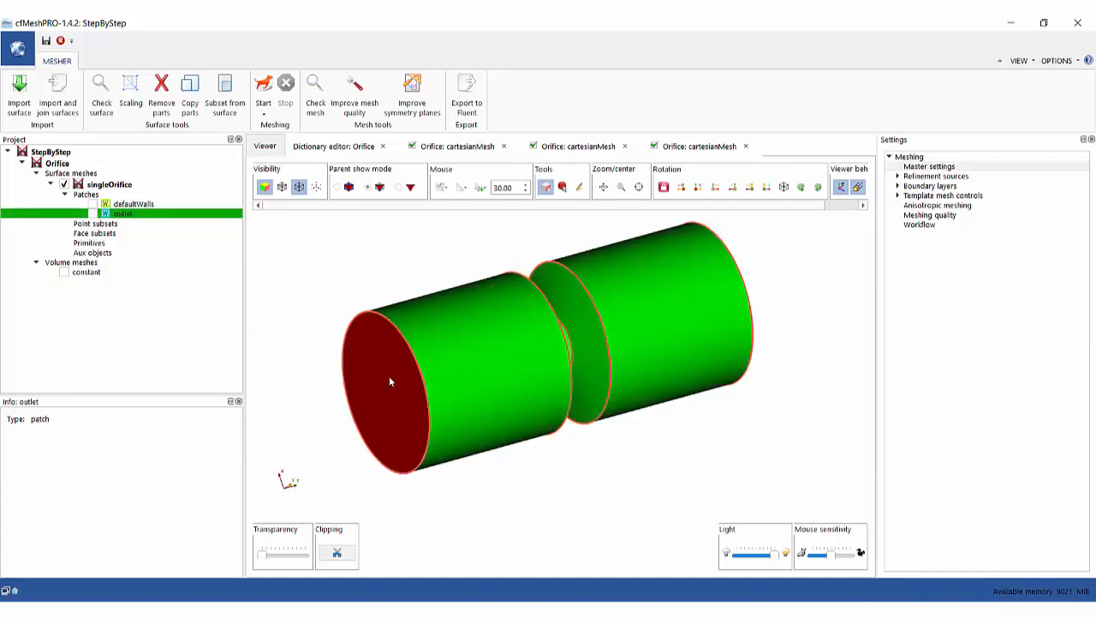
- Add the selected end-face facets to a new patch named inlet
{"action": "right_click", "coordinate": [388, 376]}
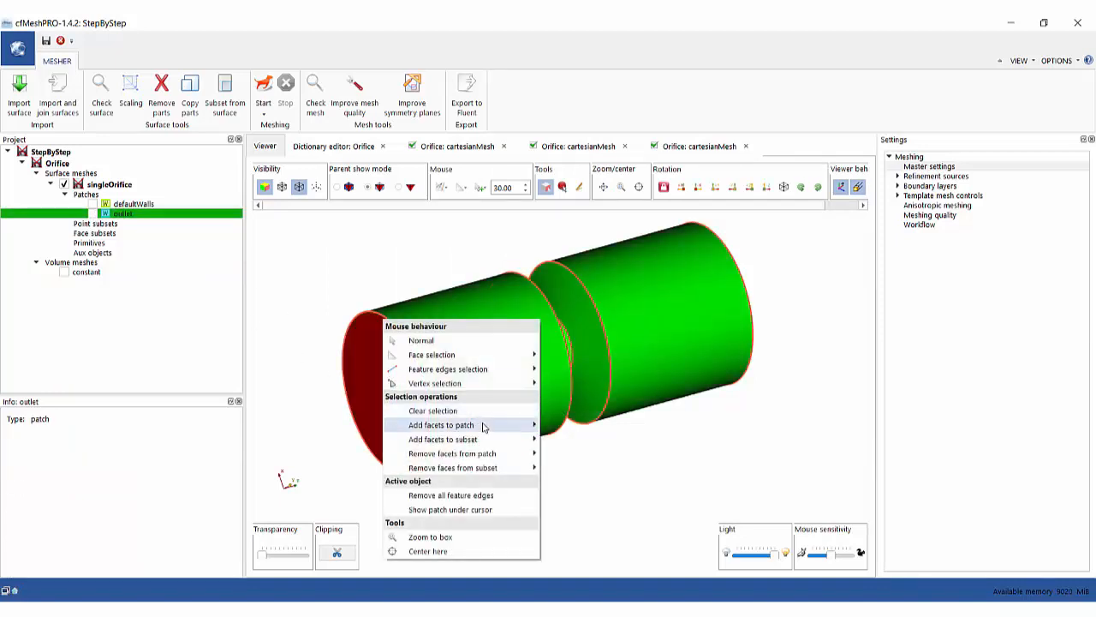
{"action": "mouse_move", "coordinate": [487, 426]}
{"action": "double_click", "coordinate": [603, 429]}
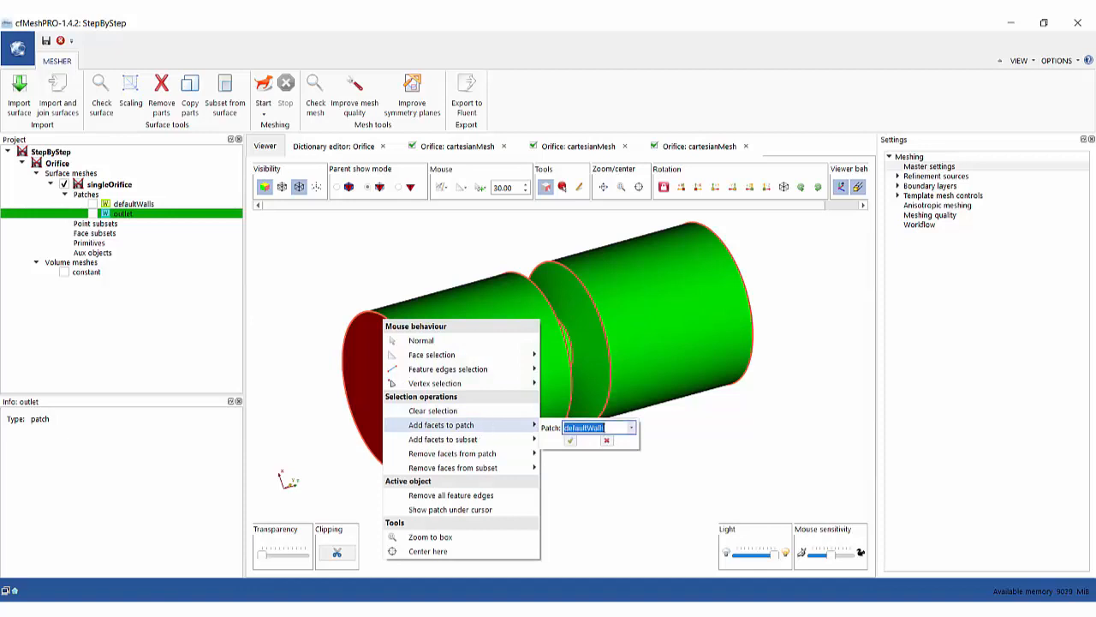
{"action": "type", "text": "inlet"}
{"action": "left_click", "coordinate": [569, 440]}
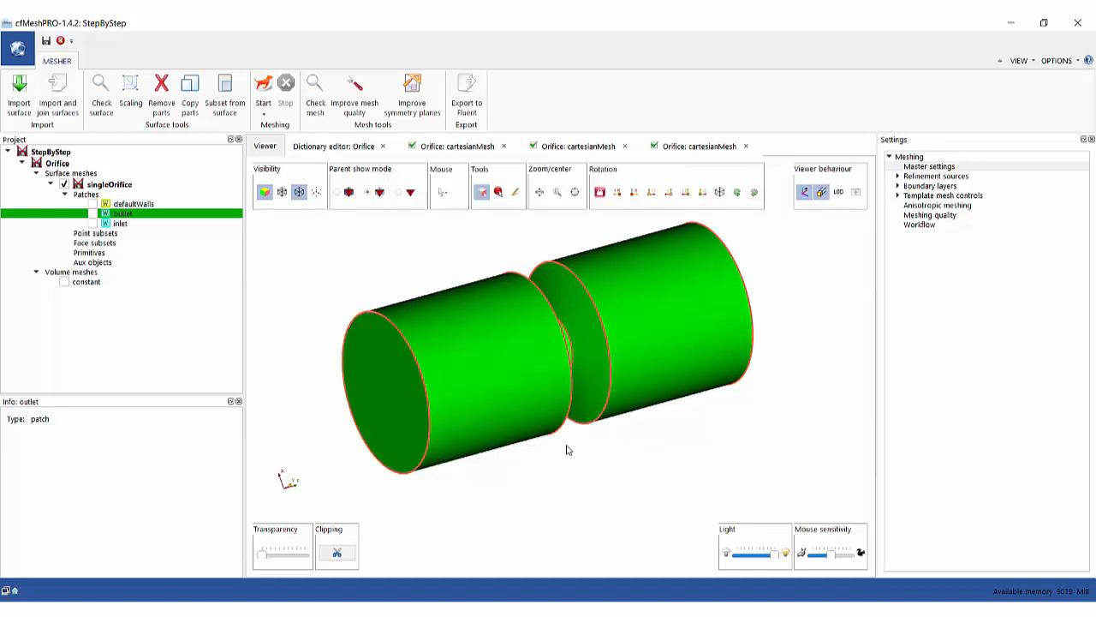
- Hide the feature edges and select the faces of the narrow orifice throat using critical-angle face selection at 30°
{"action": "left_click_drag", "start_coordinate": [592, 448], "coordinate": [538, 446]}
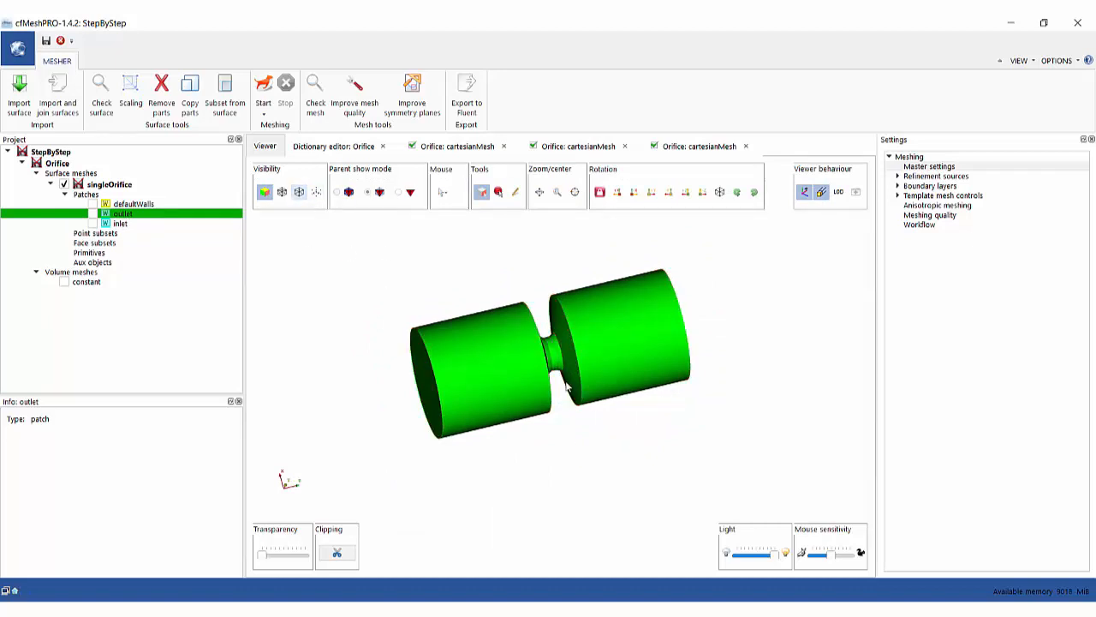
{"action": "scroll", "coordinate": [596, 399], "scroll_direction": "up", "scroll_amount": 5}
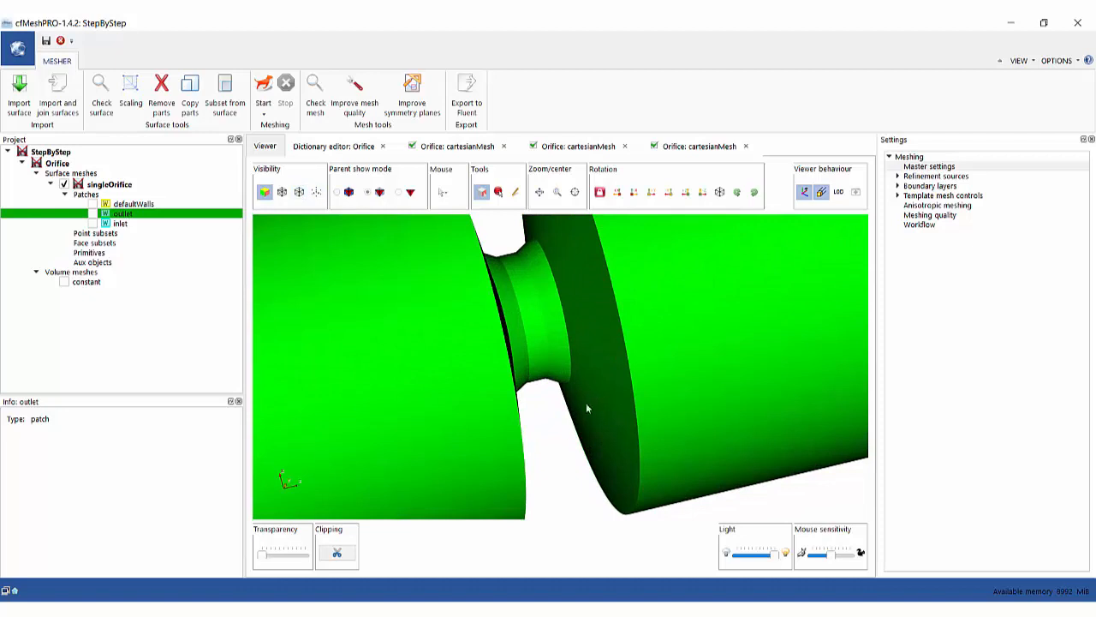
{"action": "left_click_drag", "start_coordinate": [559, 448], "coordinate": [553, 451]}
{"action": "right_click", "coordinate": [553, 424]}
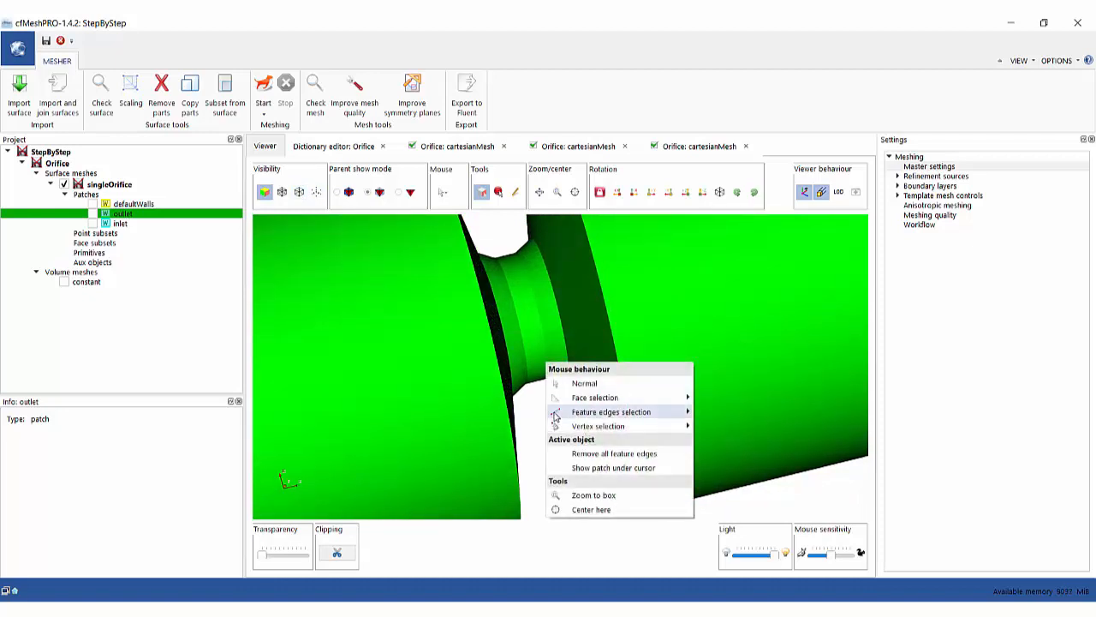
{"action": "mouse_move", "coordinate": [600, 398]}
{"action": "mouse_move", "coordinate": [753, 413]}
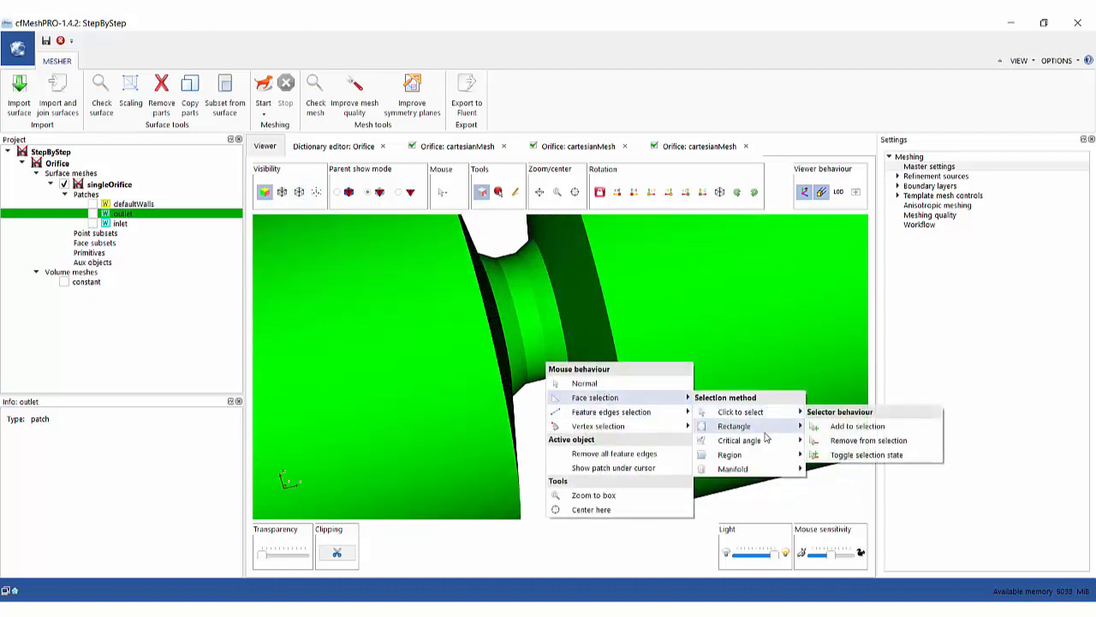
{"action": "mouse_move", "coordinate": [776, 440]}
{"action": "left_click", "coordinate": [848, 455]}
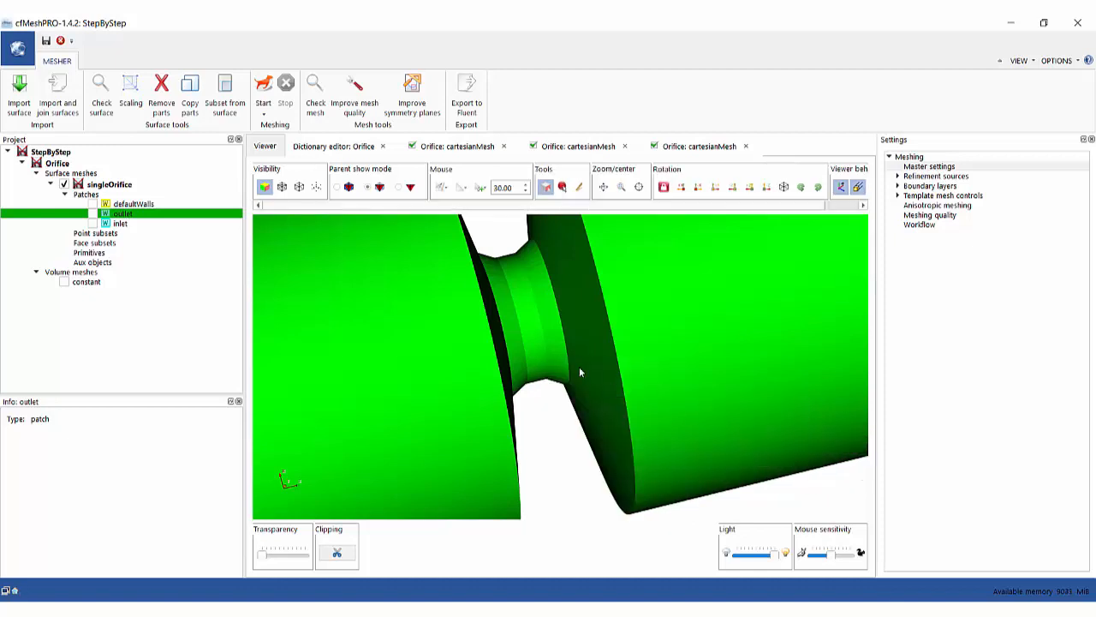
{"action": "left_click", "coordinate": [542, 351]}
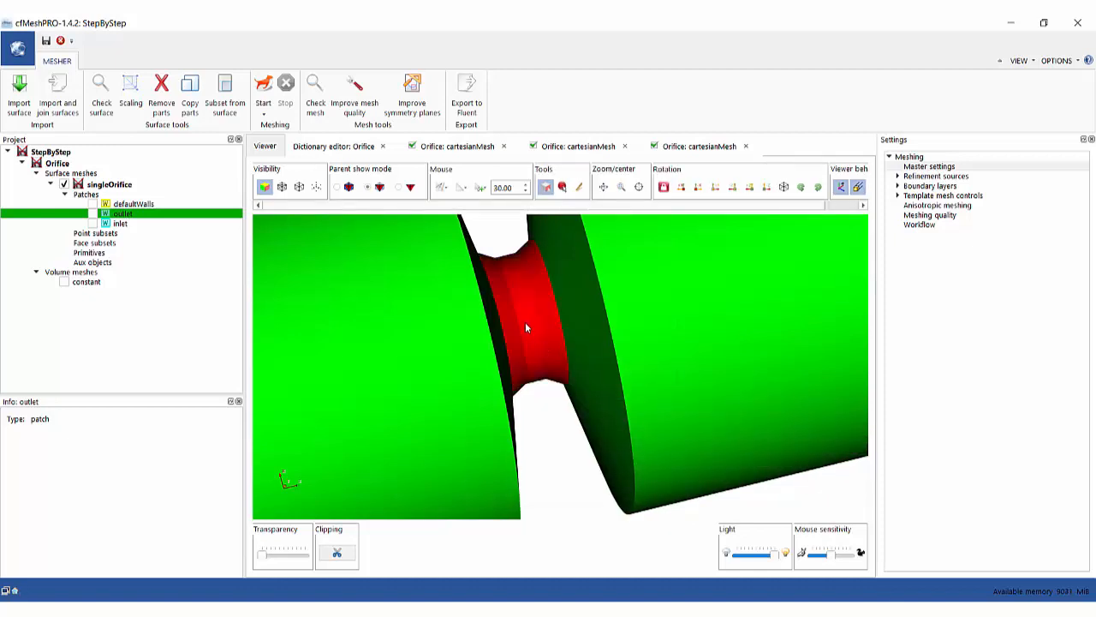
- Add the selected throat facets to a new patch named orifice
{"action": "right_click", "coordinate": [525, 322]}
{"action": "mouse_move", "coordinate": [597, 370]}
{"action": "double_click", "coordinate": [730, 373]}
{"action": "type", "text": "orifice"}
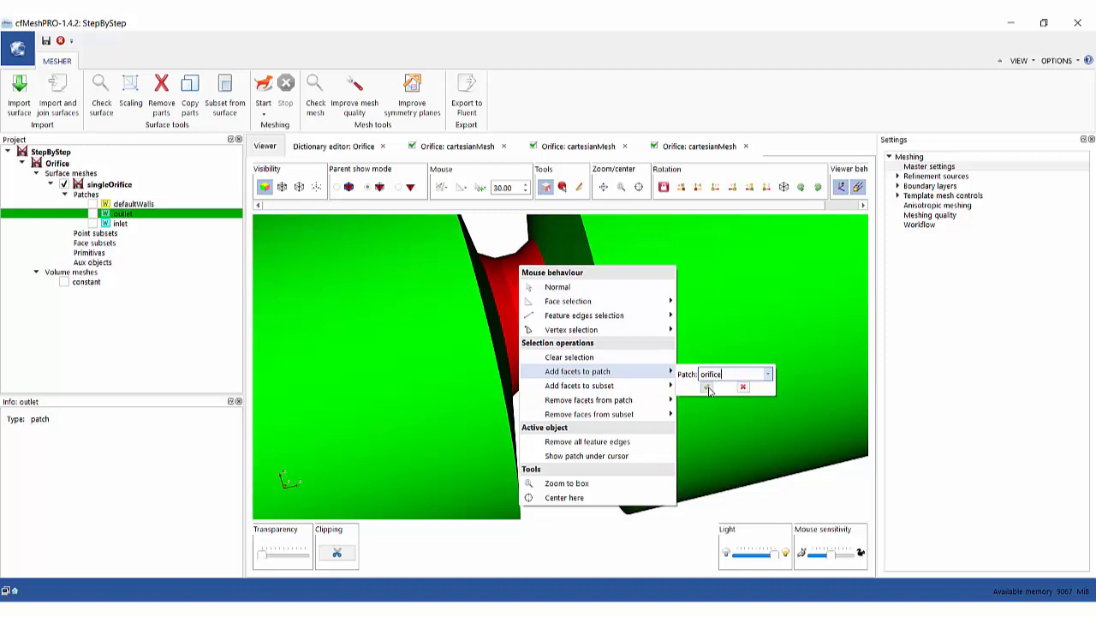
{"action": "left_click", "coordinate": [707, 388]}
{"action": "scroll", "coordinate": [490, 309], "scroll_direction": "down", "scroll_amount": 3}
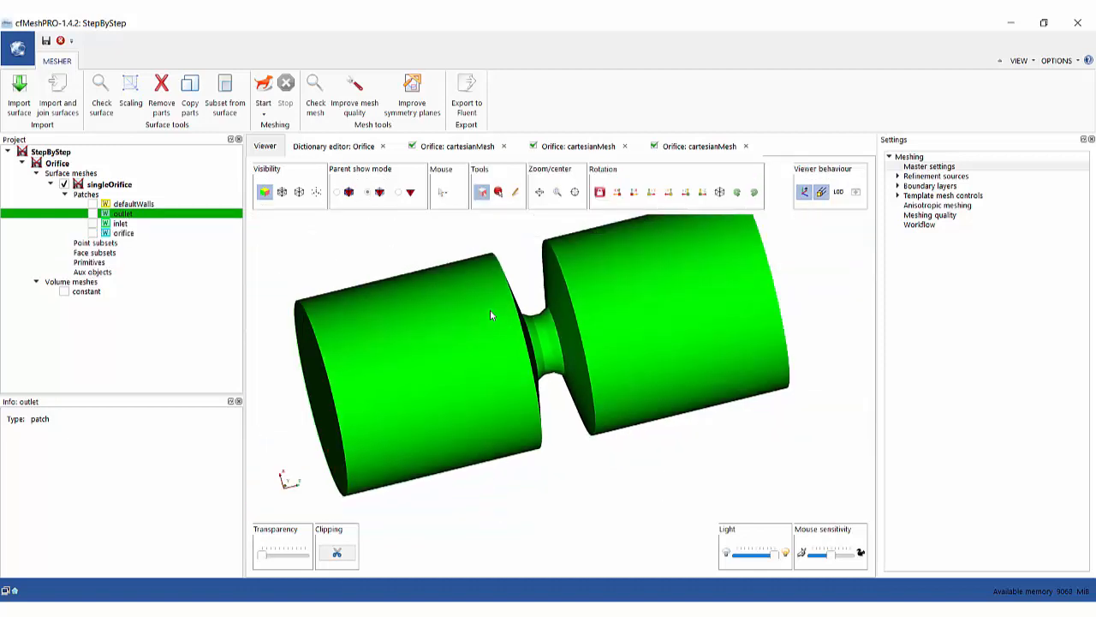
- Rename the defaultWalls patch of the singleOrifice surface as walls
{"action": "scroll", "coordinate": [489, 311], "scroll_direction": "down", "scroll_amount": 2}
{"action": "left_click_drag", "start_coordinate": [441, 333], "coordinate": [381, 332]}
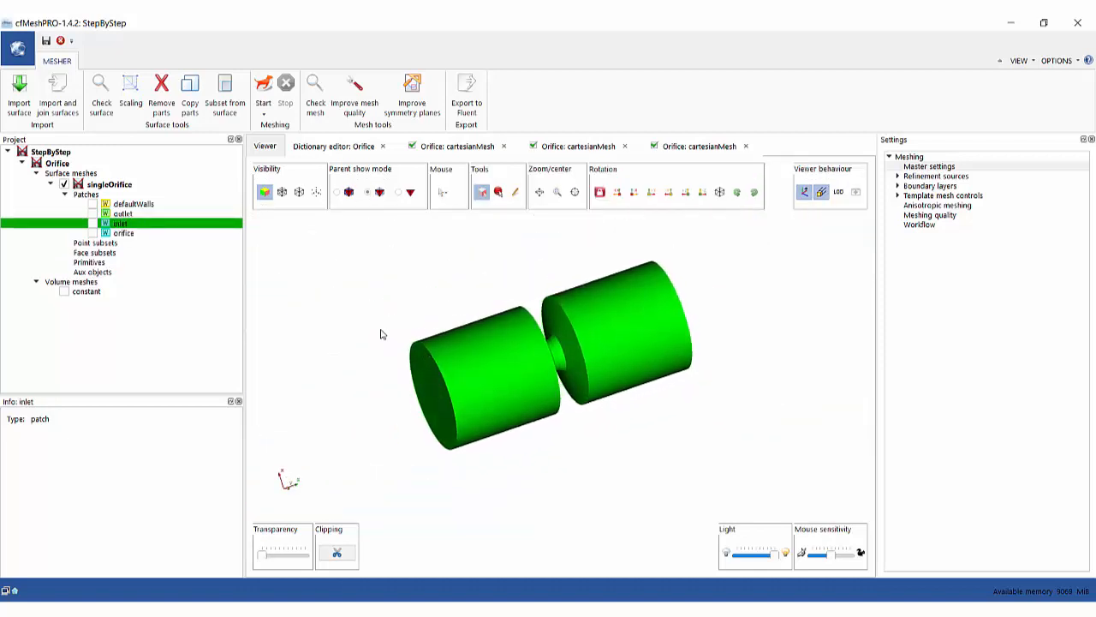
{"action": "scroll", "coordinate": [378, 327], "scroll_direction": "up", "scroll_amount": 2}
{"action": "left_click", "coordinate": [144, 206]}
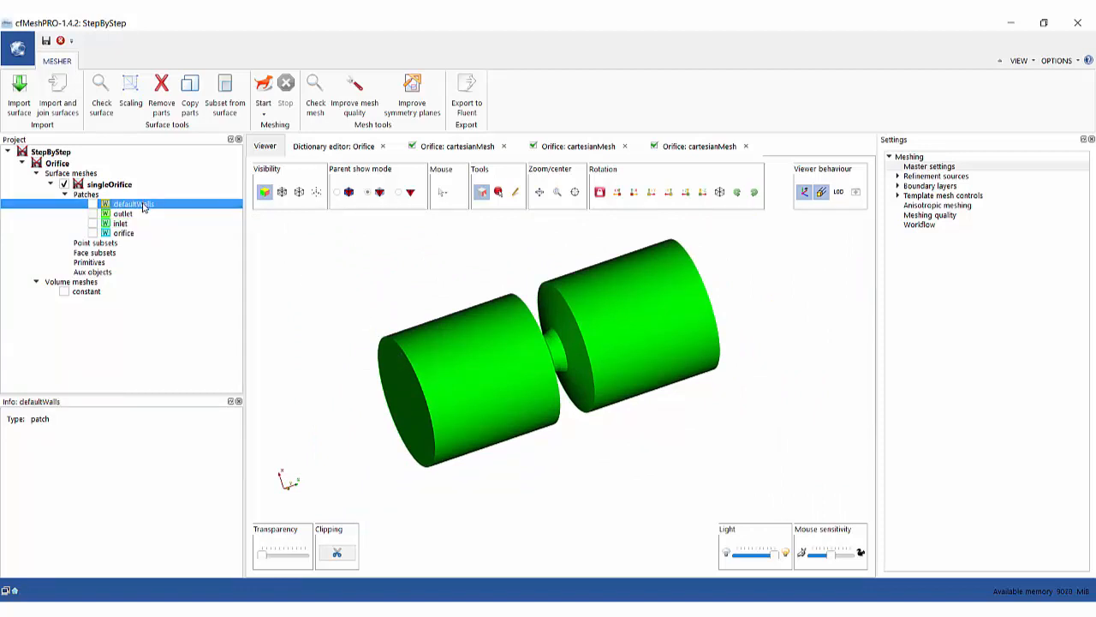
{"action": "right_click", "coordinate": [144, 205]}
{"action": "mouse_move", "coordinate": [184, 225]}
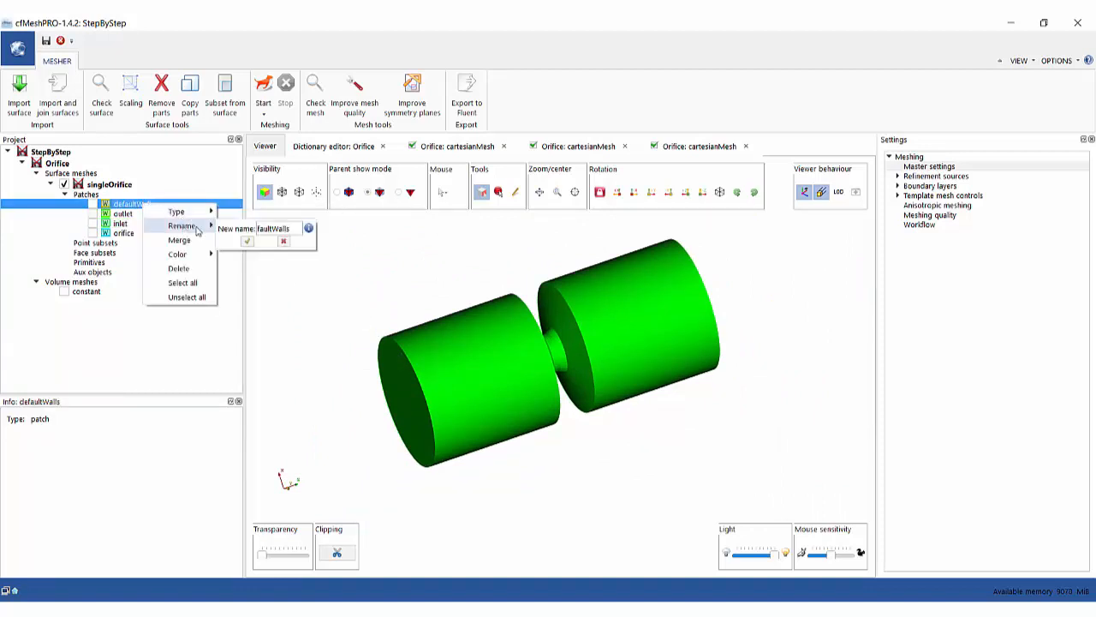
{"action": "double_click", "coordinate": [284, 230]}
{"action": "type", "text": "wa"}
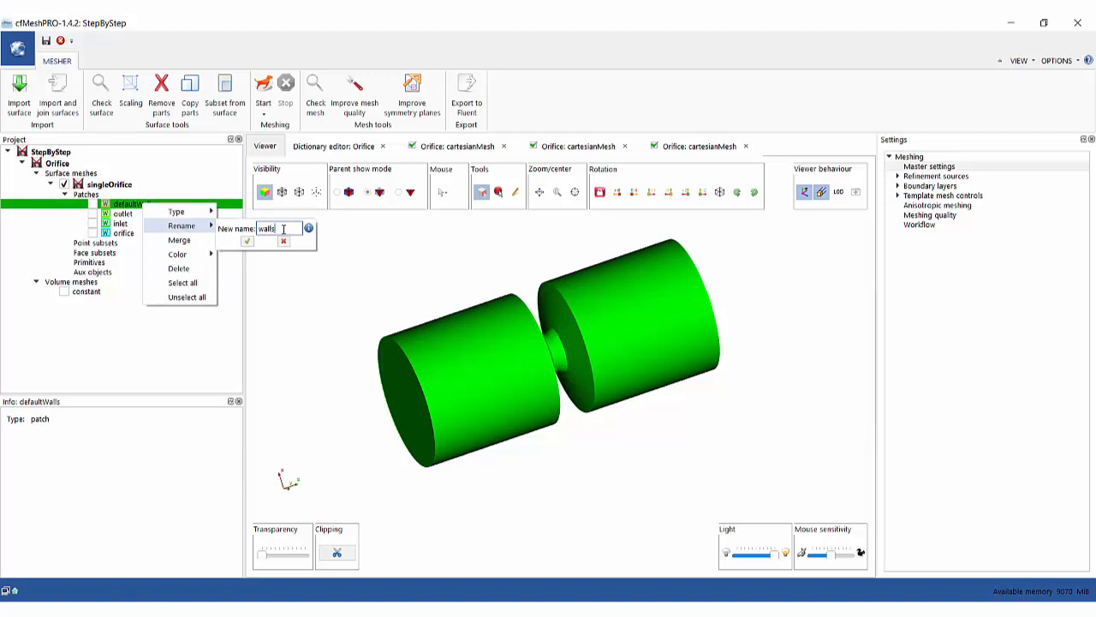
{"action": "left_click", "coordinate": [246, 241]}
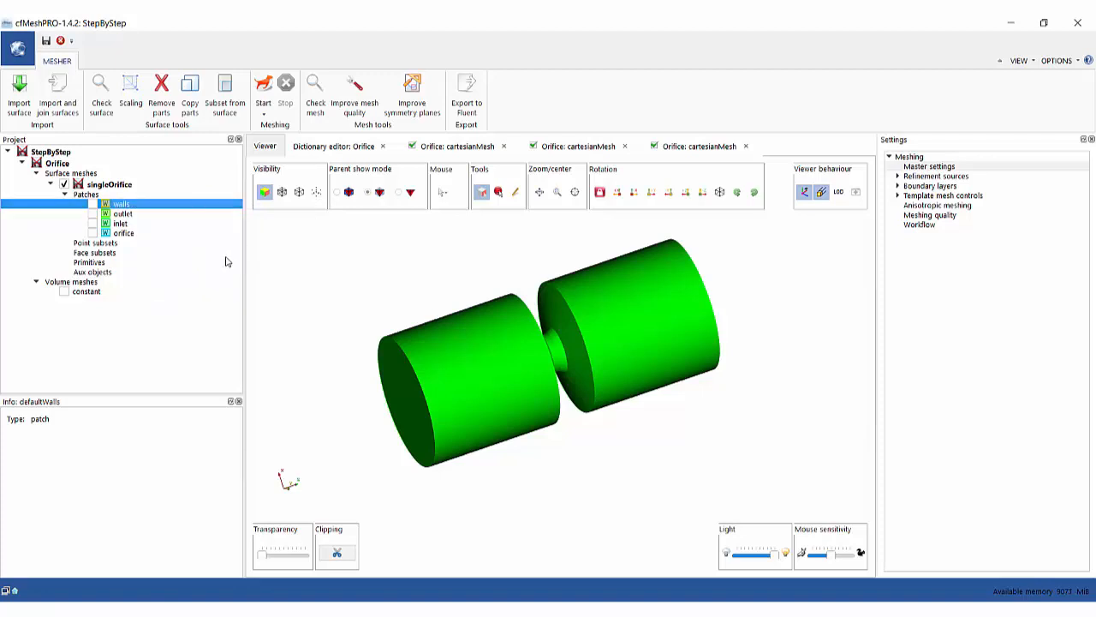
- Change the type of both the outlet and inlet patches to Patch
{"action": "mouse_move", "coordinate": [320, 323]}
{"action": "left_mouse_down"}
{"action": "mouse_move", "coordinate": [369, 326]}
{"action": "mouse_move", "coordinate": [328, 316]}
{"action": "left_mouse_up"}
{"action": "scroll", "coordinate": [327, 315], "scroll_direction": "up", "scroll_amount": 2}
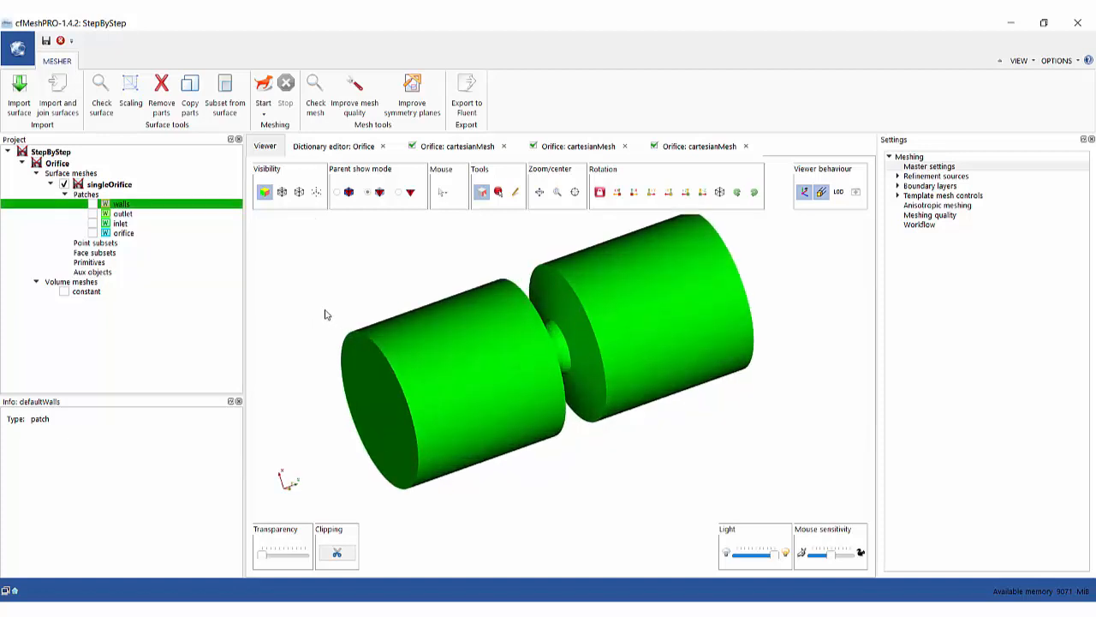
{"action": "left_click", "coordinate": [120, 223]}
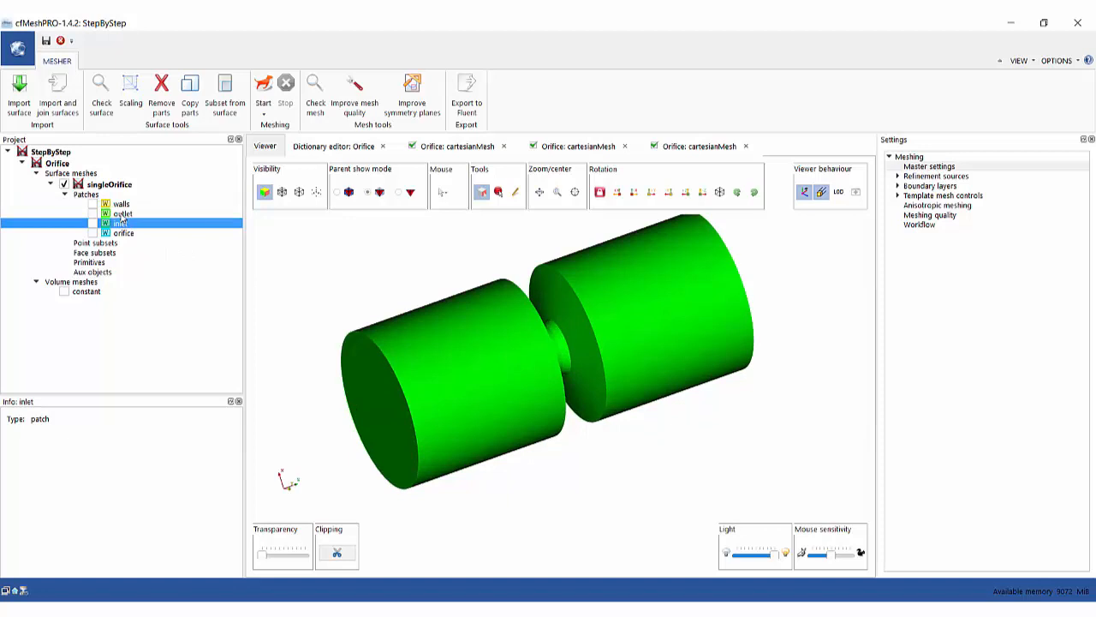
{"action": "left_click", "coordinate": [122, 215], "text": "shift"}
{"action": "right_click", "coordinate": [122, 217]}
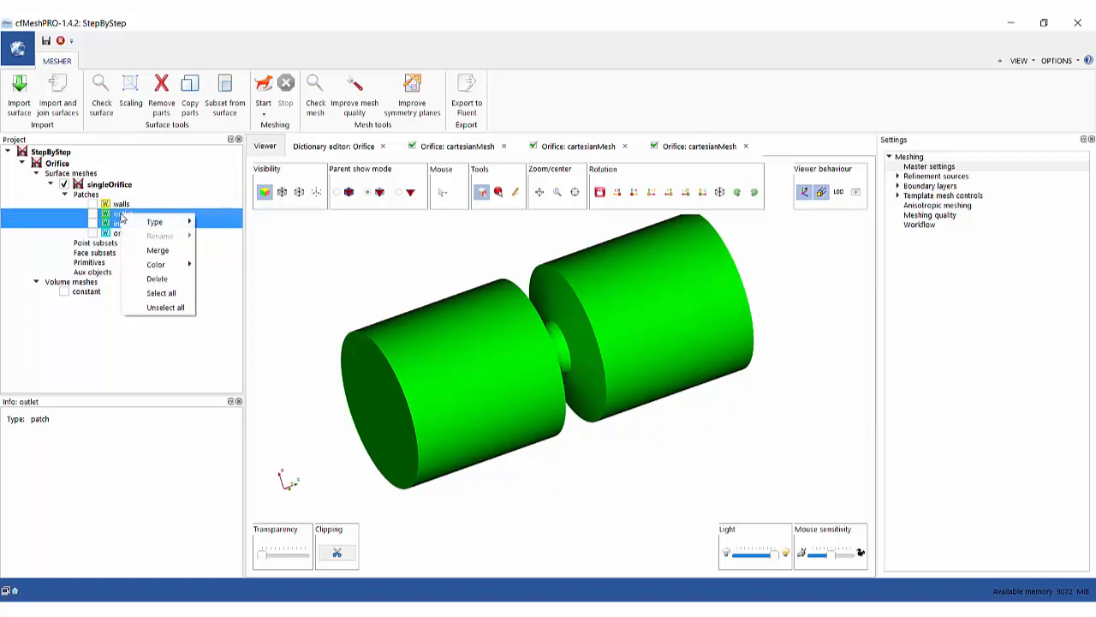
{"action": "mouse_move", "coordinate": [171, 222]}
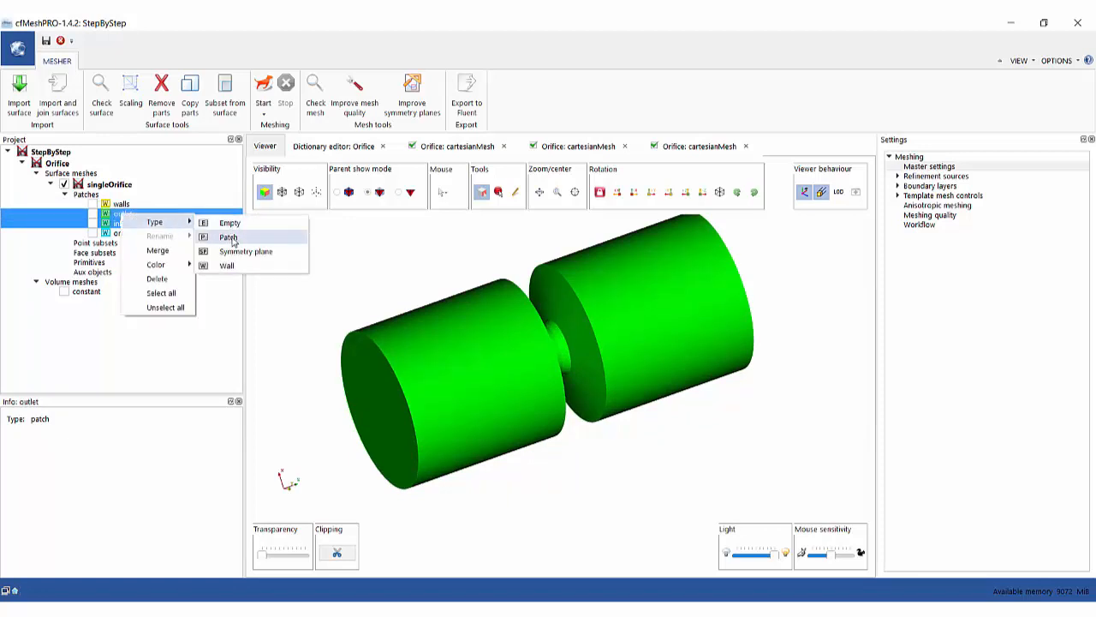
{"action": "left_click", "coordinate": [229, 237]}
- Show the surface's feature edges again and save the project
{"action": "mouse_move", "coordinate": [396, 262]}
{"action": "left_mouse_down"}
{"action": "mouse_move", "coordinate": [413, 252]}
{"action": "mouse_move", "coordinate": [407, 267]}
{"action": "left_mouse_up"}
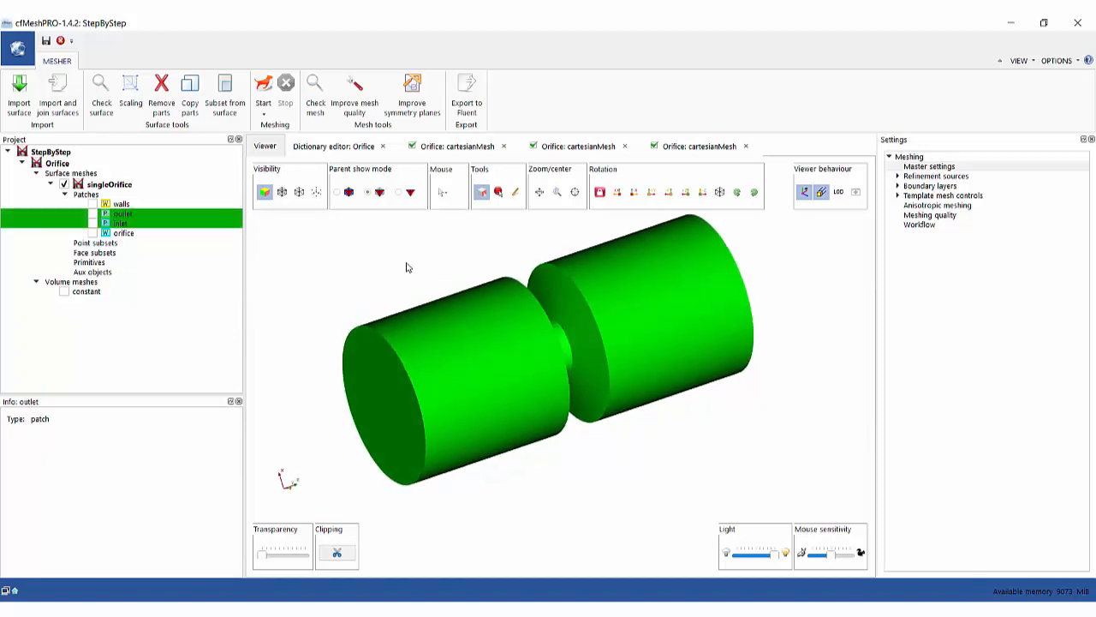
{"action": "left_click", "coordinate": [299, 193]}
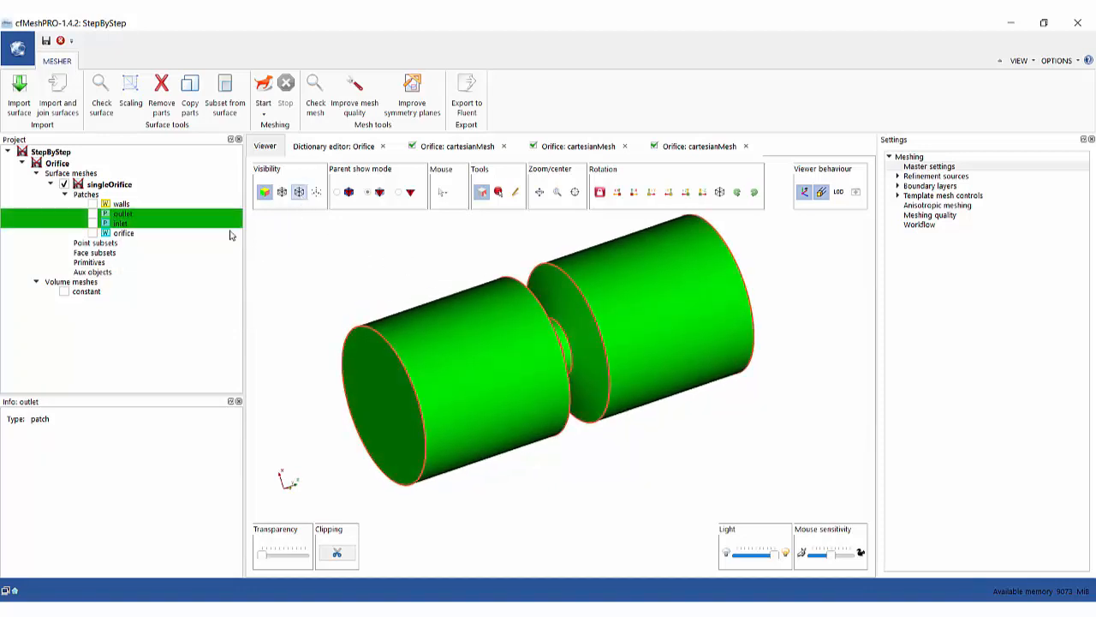
{"action": "left_click", "coordinate": [45, 41]}
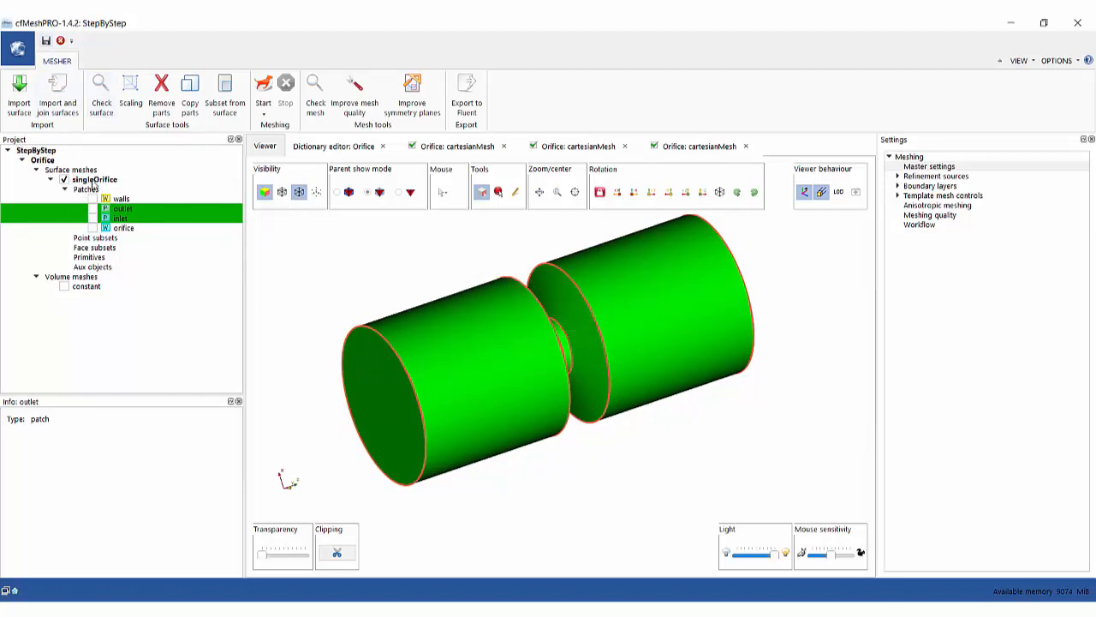
- Make the singleOrifice surface active and highlight its inlet patch by picking the circular end face directly on the model
{"action": "left_click", "coordinate": [93, 180]}
{"action": "left_click_drag", "start_coordinate": [326, 409], "coordinate": [341, 404]}
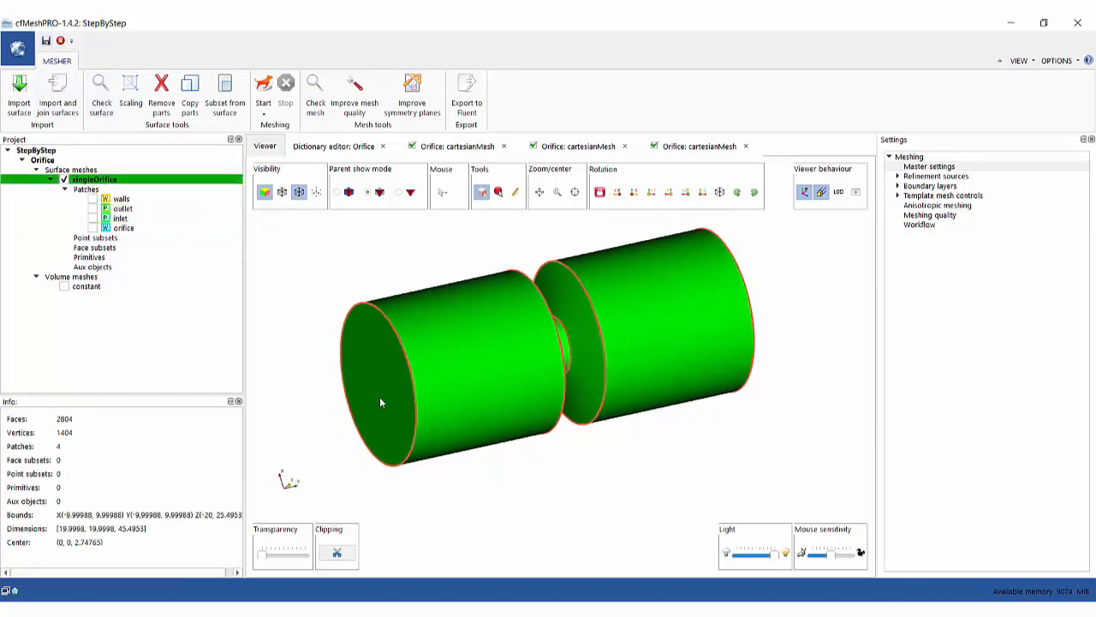
{"action": "left_click", "coordinate": [380, 397], "text": "ctrl"}
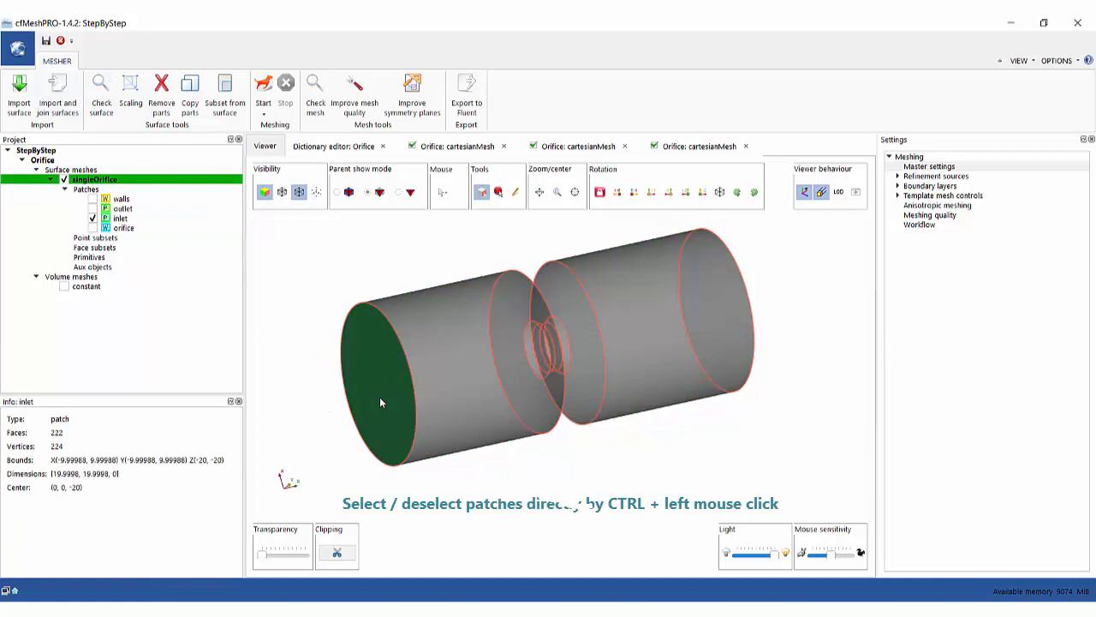
- Pick the surface's outlet and orifice patches directly on the model to highlight them with the inlet, leaving the walls patch unselected
{"action": "left_click", "coordinate": [667, 373], "text": "ctrl"}
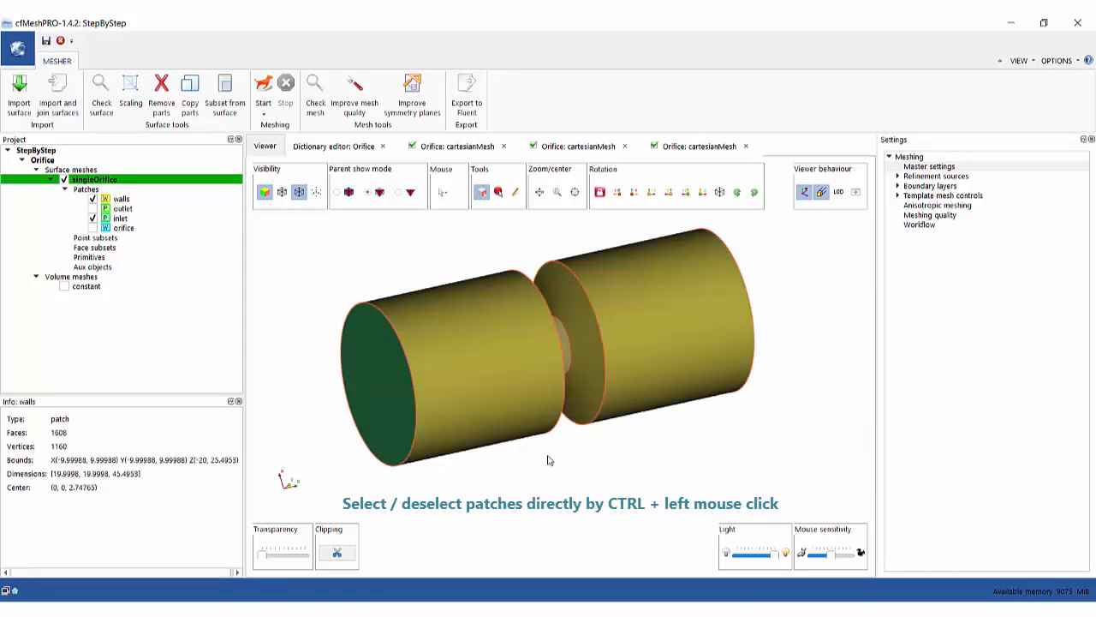
{"action": "left_click_drag", "start_coordinate": [794, 434], "coordinate": [737, 355]}
{"action": "left_click", "coordinate": [721, 356], "text": "ctrl"}
{"action": "left_click", "coordinate": [662, 368], "text": "ctrl"}
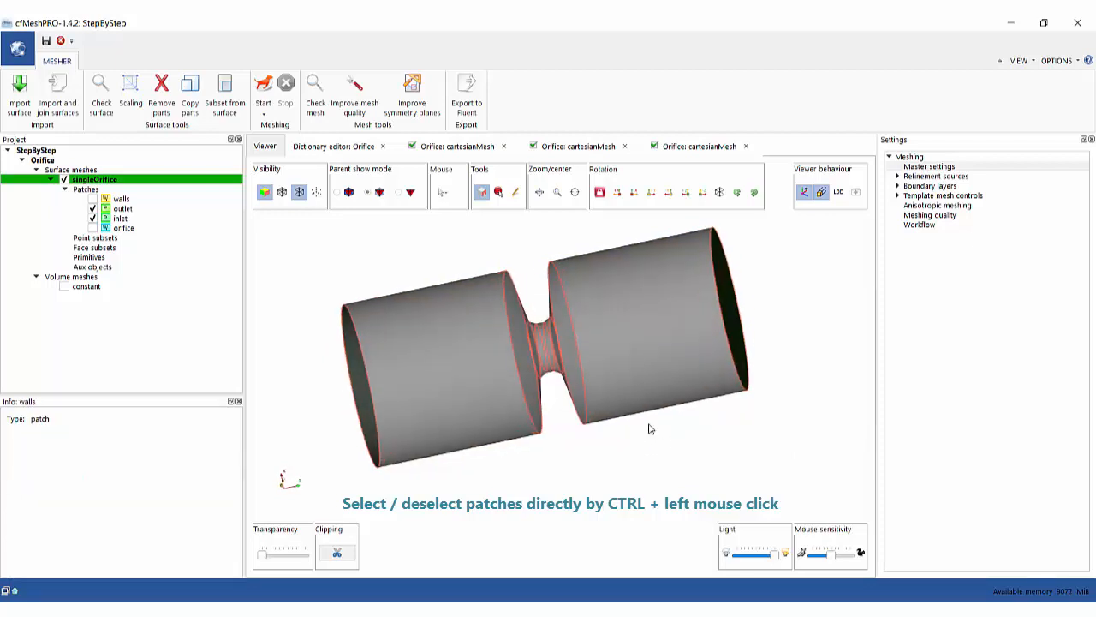
{"action": "left_click", "coordinate": [549, 354], "text": "ctrl"}
{"action": "left_click_drag", "start_coordinate": [552, 438], "coordinate": [694, 435]}
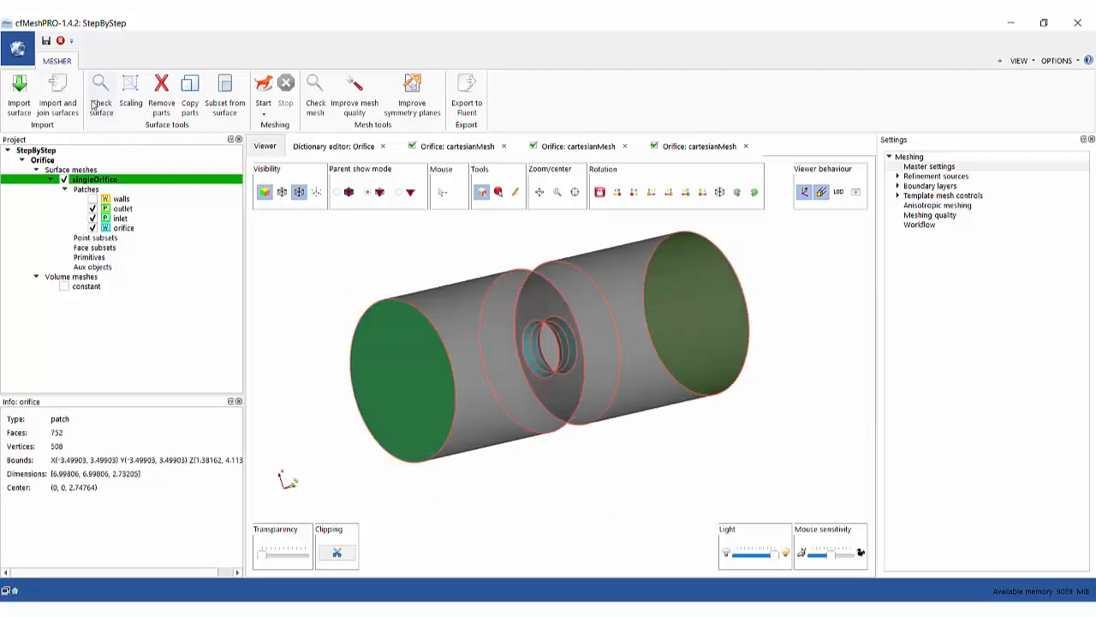
- Generate the volume mesh with the Cartesian mesher and return to the model view
{"action": "left_click", "coordinate": [263, 109]}
{"action": "left_click", "coordinate": [291, 126]}
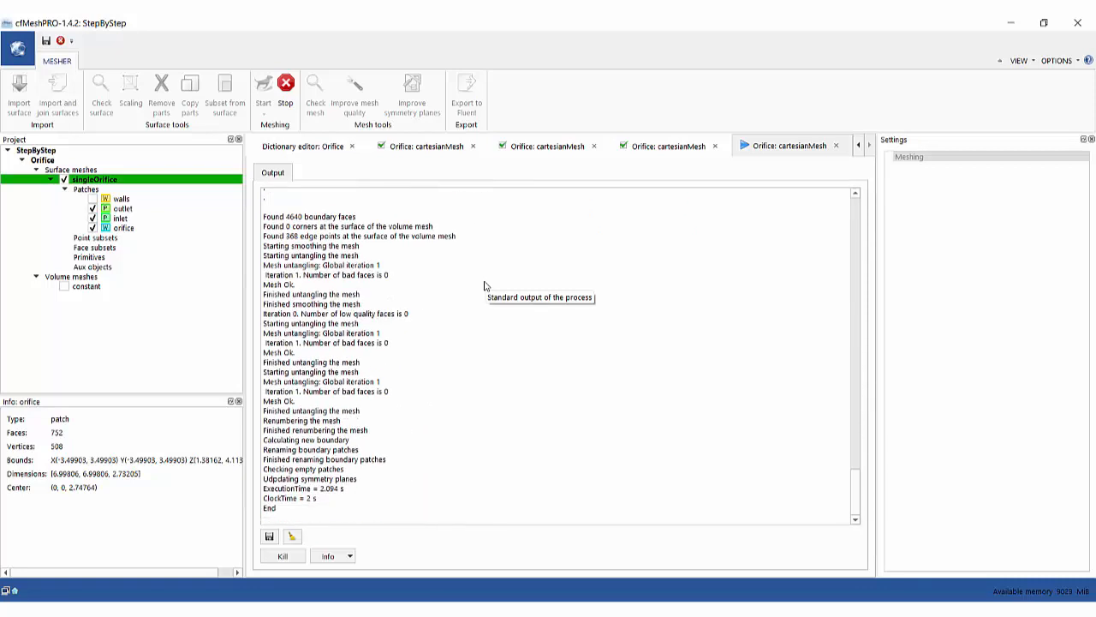
{"action": "left_click", "coordinate": [285, 147]}
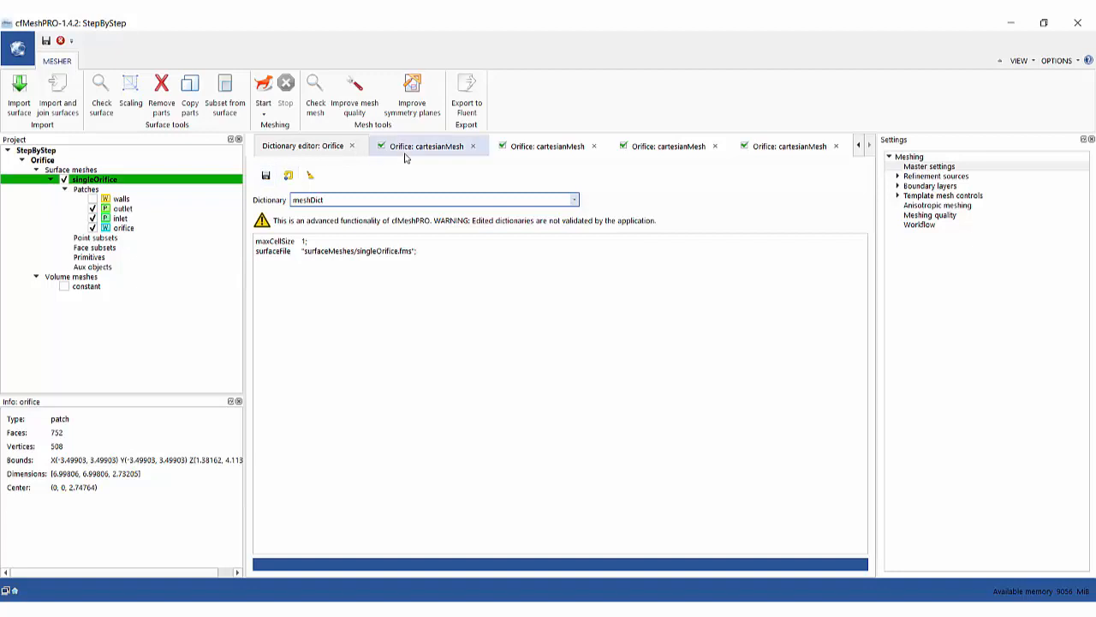
{"action": "left_click", "coordinate": [859, 148]}
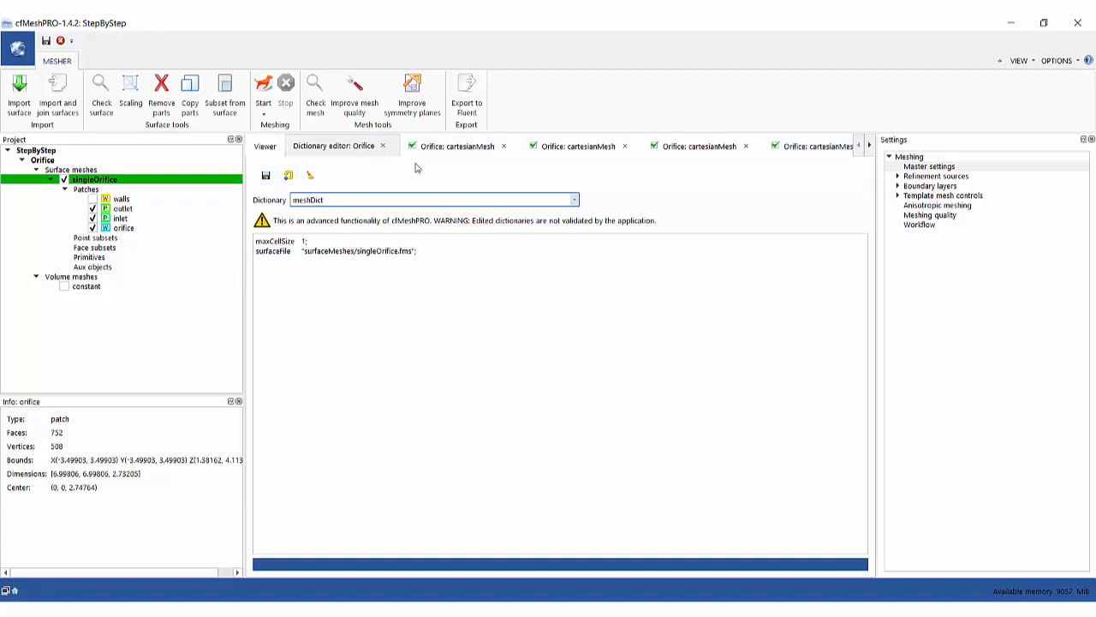
{"action": "left_click", "coordinate": [265, 146]}
- Hide the singleOrifice surface's faces, feature edges and highlighted patches, and show the constant volume mesh instead
{"action": "left_click", "coordinate": [102, 181]}
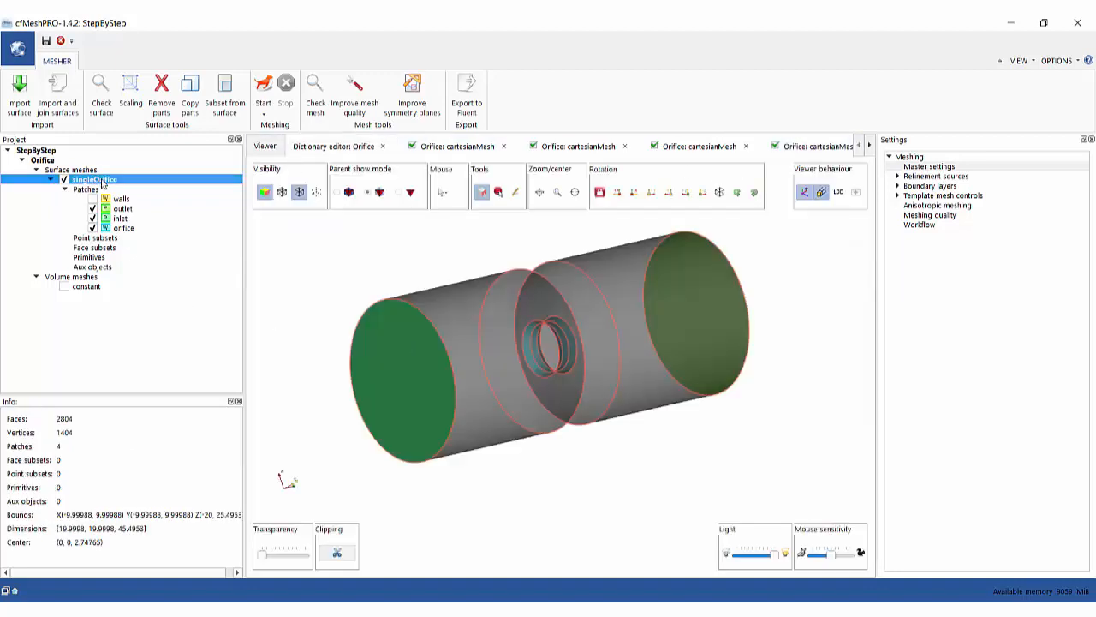
{"action": "left_click", "coordinate": [264, 193]}
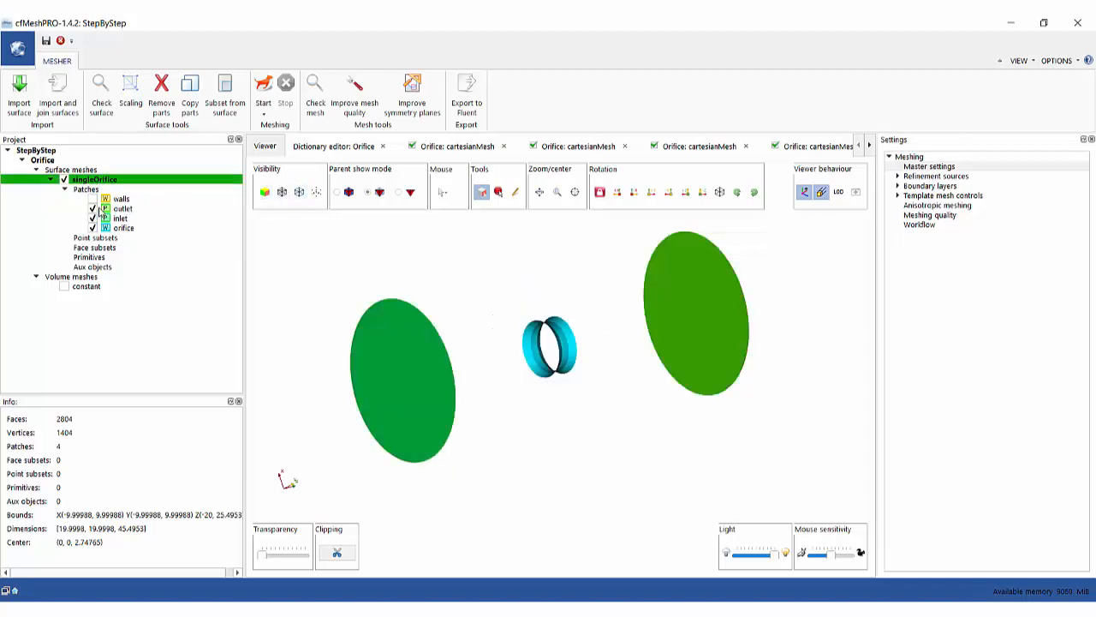
{"action": "left_click", "coordinate": [93, 208]}
{"action": "left_click", "coordinate": [92, 219]}
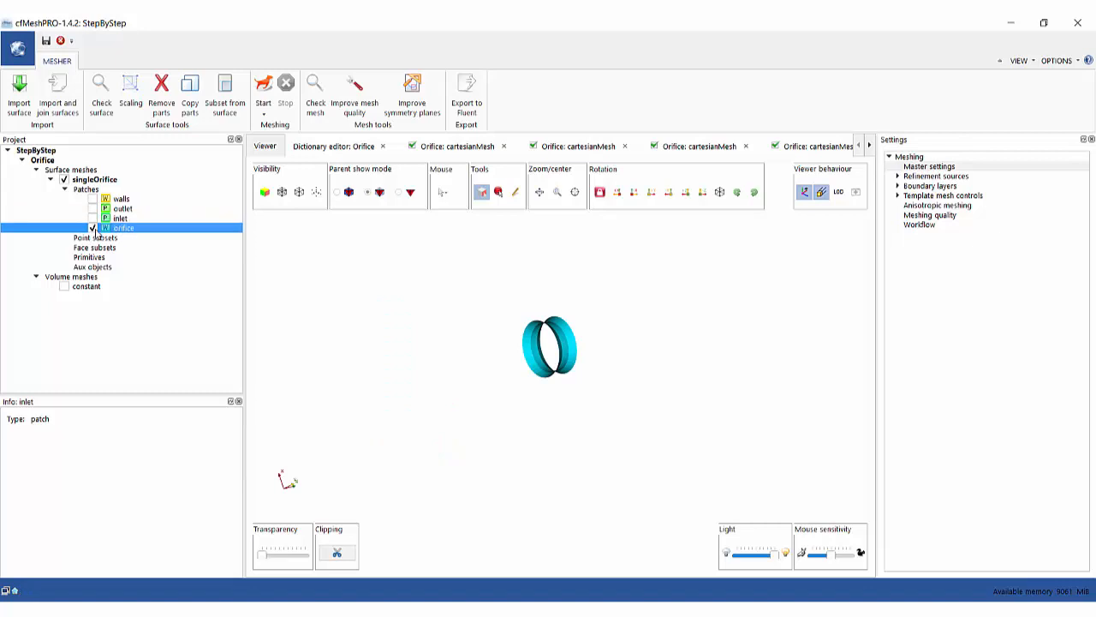
{"action": "left_click", "coordinate": [92, 228]}
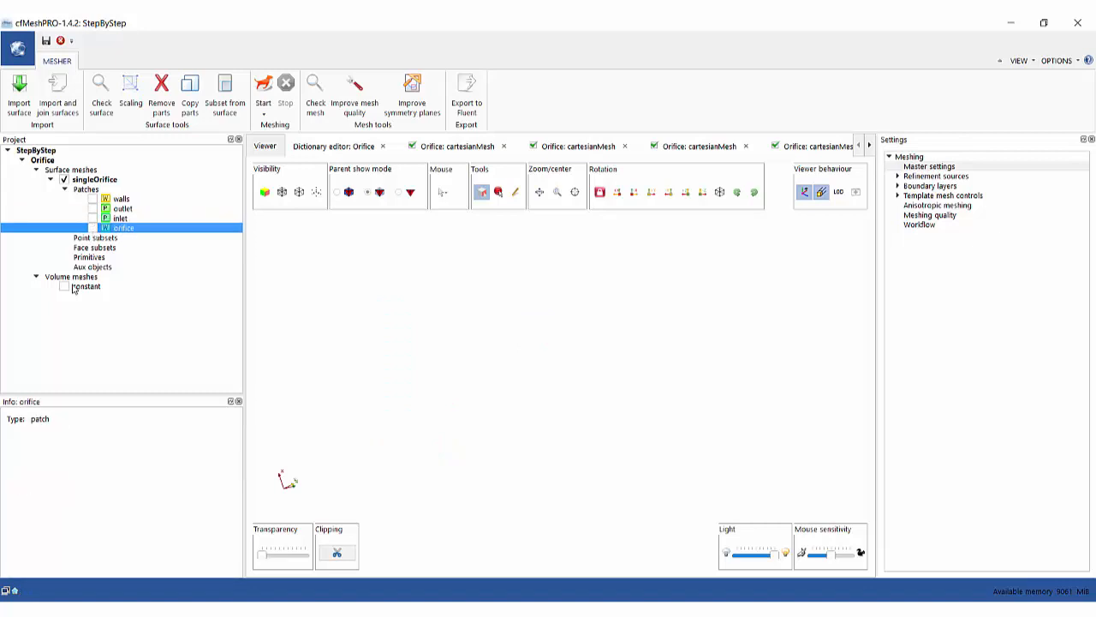
{"action": "left_click", "coordinate": [64, 287]}
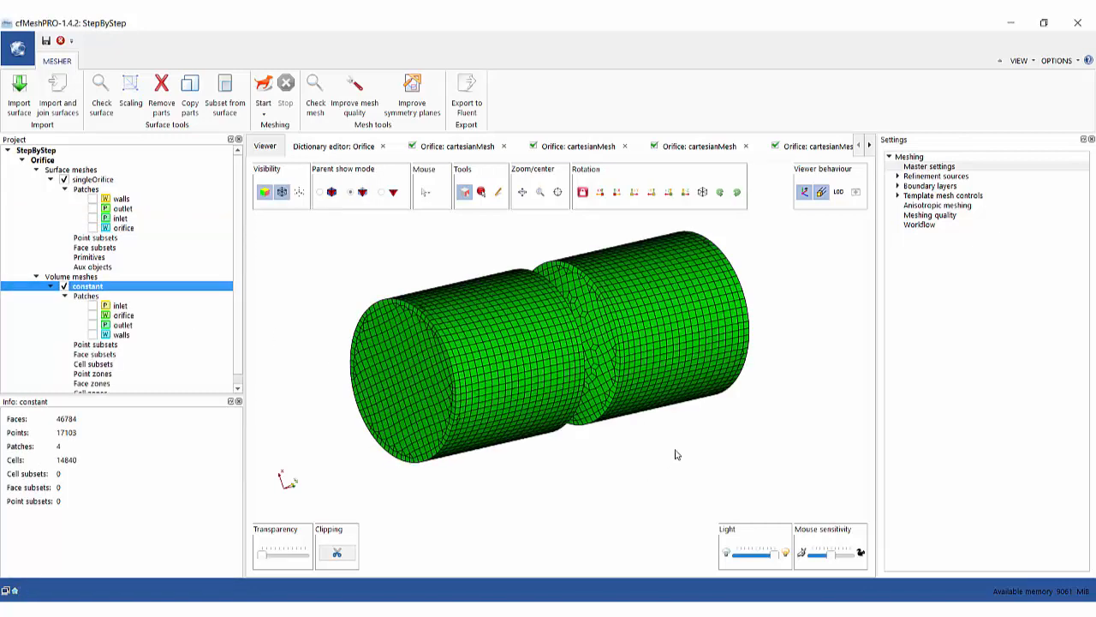
- Examine the volume mesh from several angles, especially the sharp edges around the orifice between the two cylinders
{"action": "left_click_drag", "start_coordinate": [675, 454], "coordinate": [587, 479]}
{"action": "left_click_drag", "start_coordinate": [758, 412], "coordinate": [814, 406]}
{"action": "scroll", "coordinate": [656, 421], "scroll_direction": "up", "scroll_amount": 2}
{"action": "left_click_drag", "start_coordinate": [700, 426], "coordinate": [633, 418]}
{"action": "left_click", "coordinate": [571, 373]}
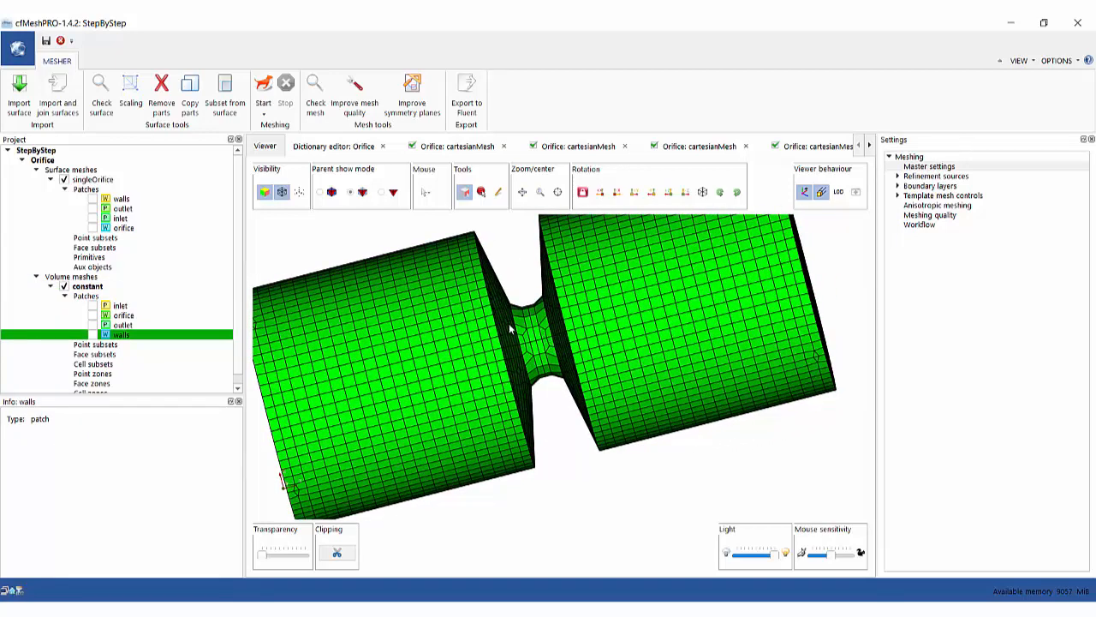
{"action": "scroll", "coordinate": [509, 328], "scroll_direction": "up", "scroll_amount": 3}
{"action": "scroll", "coordinate": [634, 416], "scroll_direction": "down", "scroll_amount": 5}
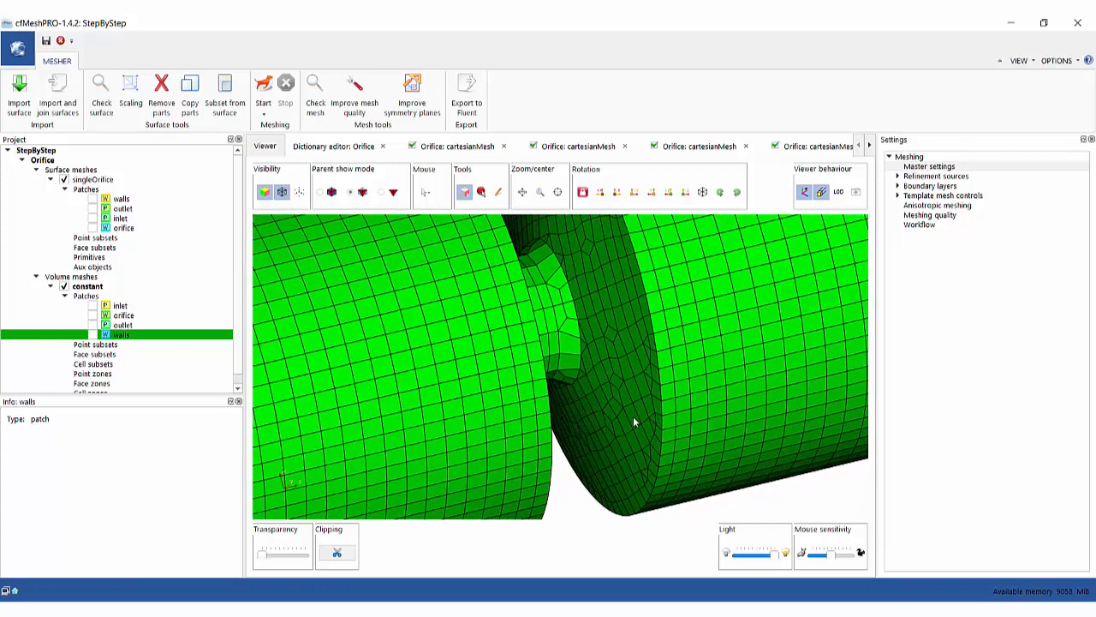
{"action": "middle_click_drag", "start_coordinate": [531, 369], "coordinate": [534, 392]}
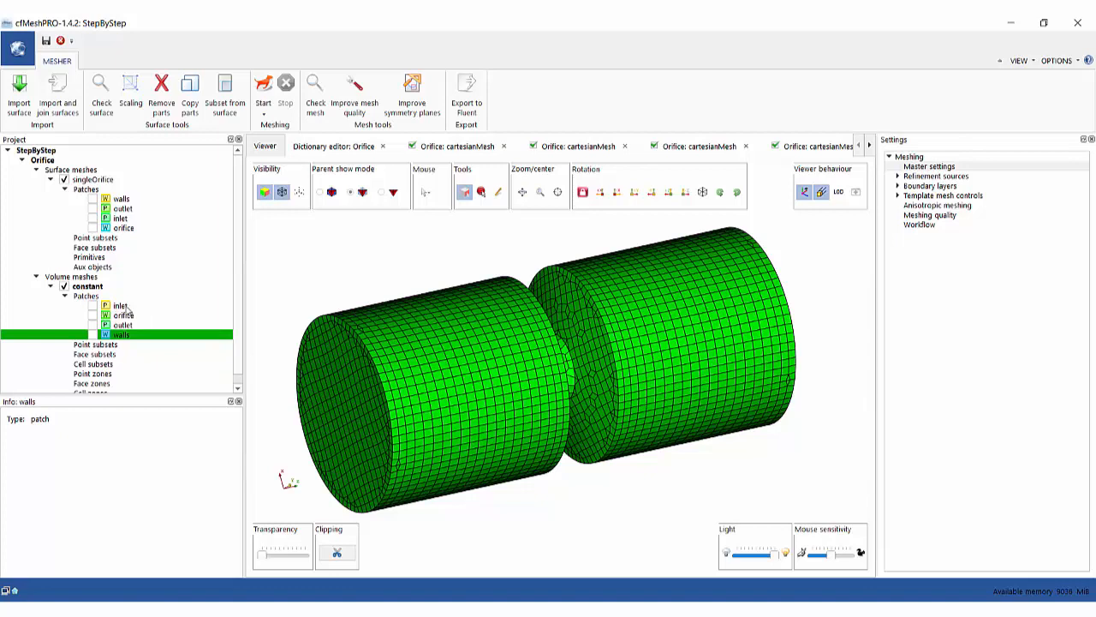
- Highlight the inlet, outlet, orifice and walls patches of the constant volume mesh by picking them directly on the model
{"action": "left_click", "coordinate": [358, 413]}
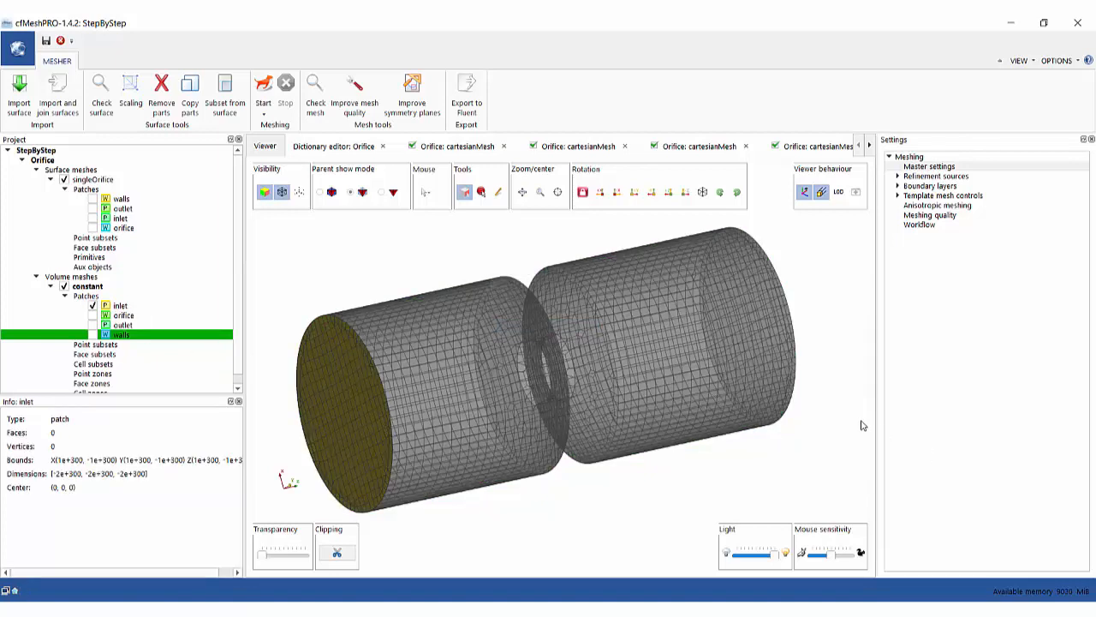
{"action": "left_click_drag", "start_coordinate": [790, 441], "coordinate": [553, 380]}
{"action": "left_click", "coordinate": [763, 362]}
{"action": "left_click", "coordinate": [553, 379]}
{"action": "left_click", "coordinate": [645, 391]}
{"action": "left_click_drag", "start_coordinate": [725, 464], "coordinate": [747, 394]}
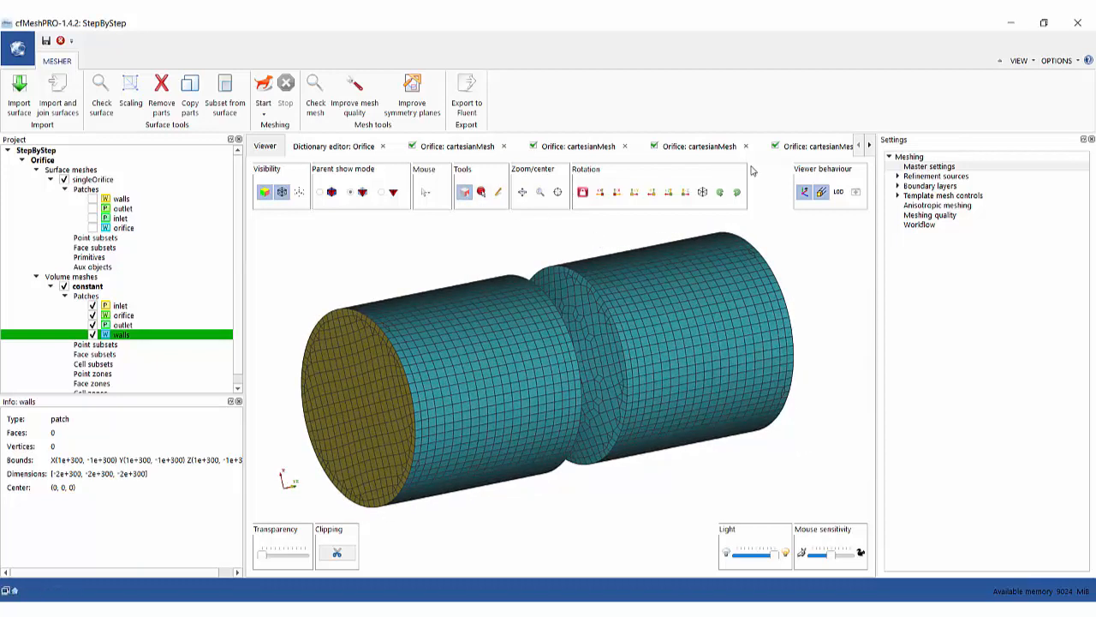
- Run the mesh check on the volume mesh and mark its final verdict line, closing two older cartesianMesh outputs
{"action": "left_click", "coordinate": [316, 103]}
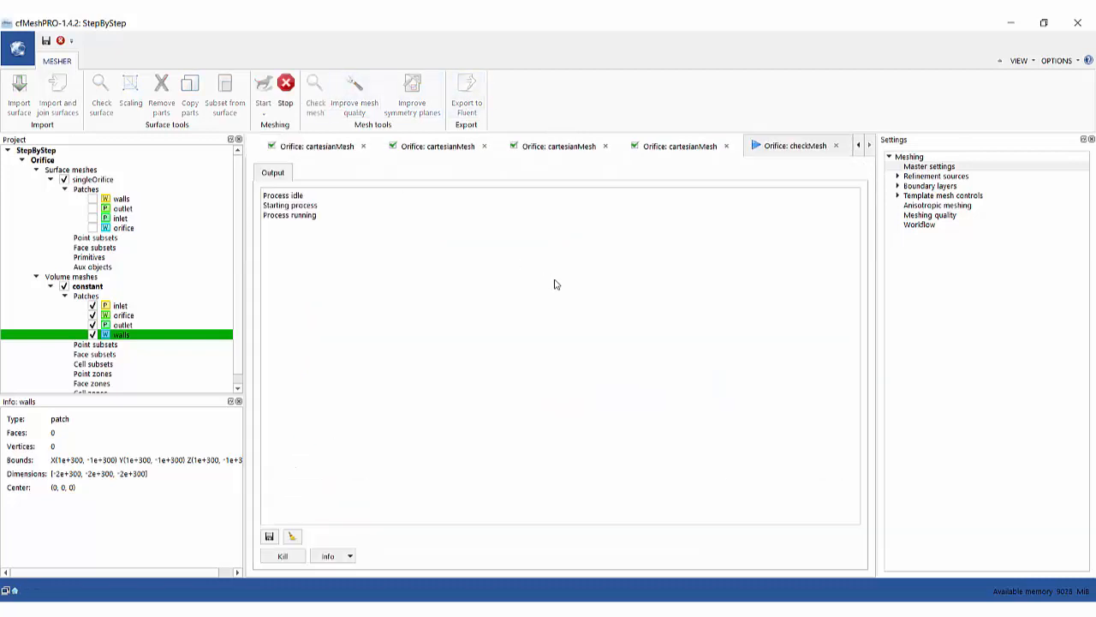
{"action": "left_click", "coordinate": [605, 148]}
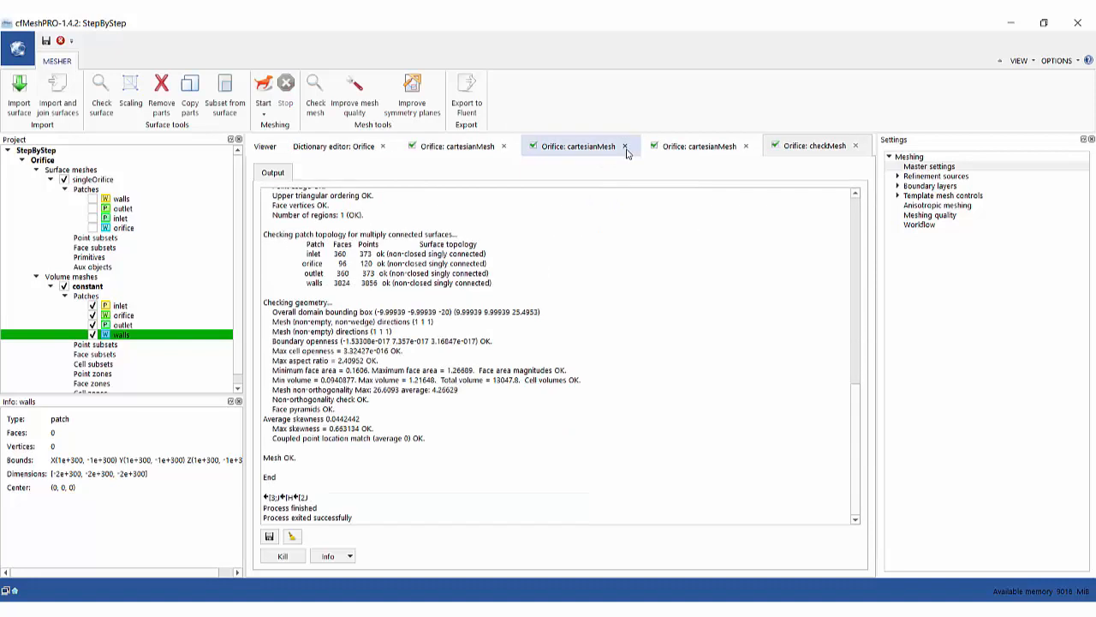
{"action": "left_click", "coordinate": [625, 147]}
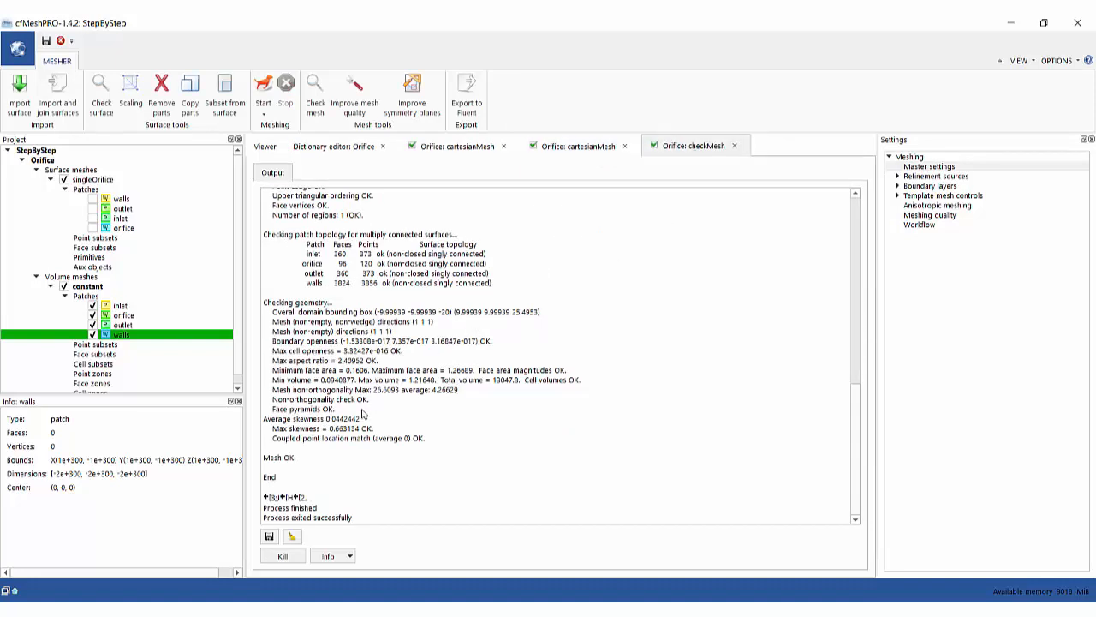
{"action": "left_click_drag", "start_coordinate": [315, 460], "coordinate": [258, 463]}
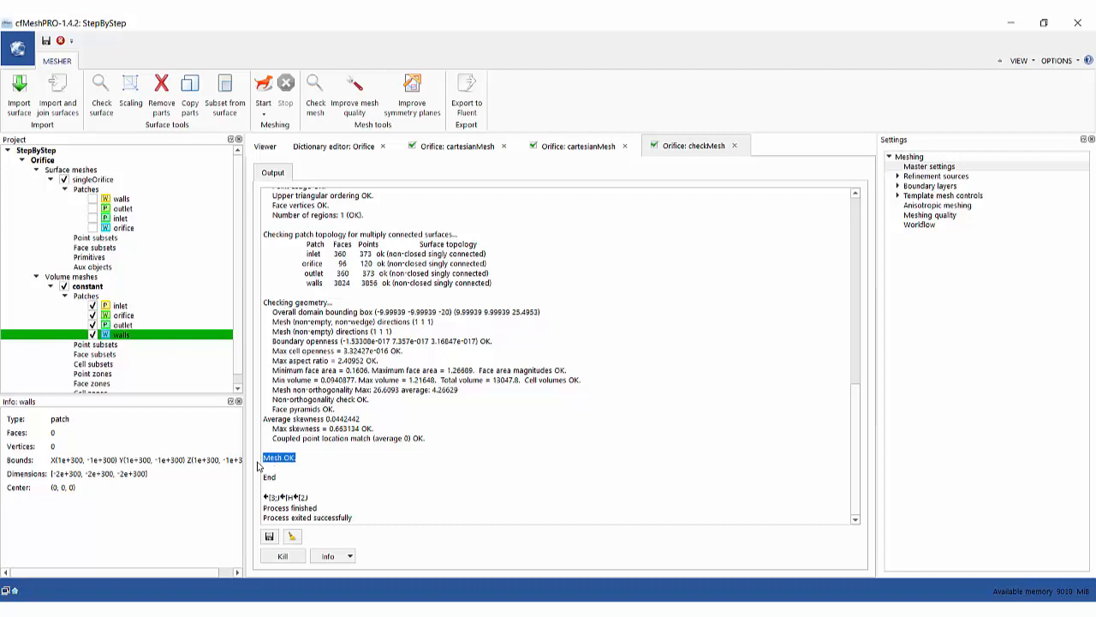